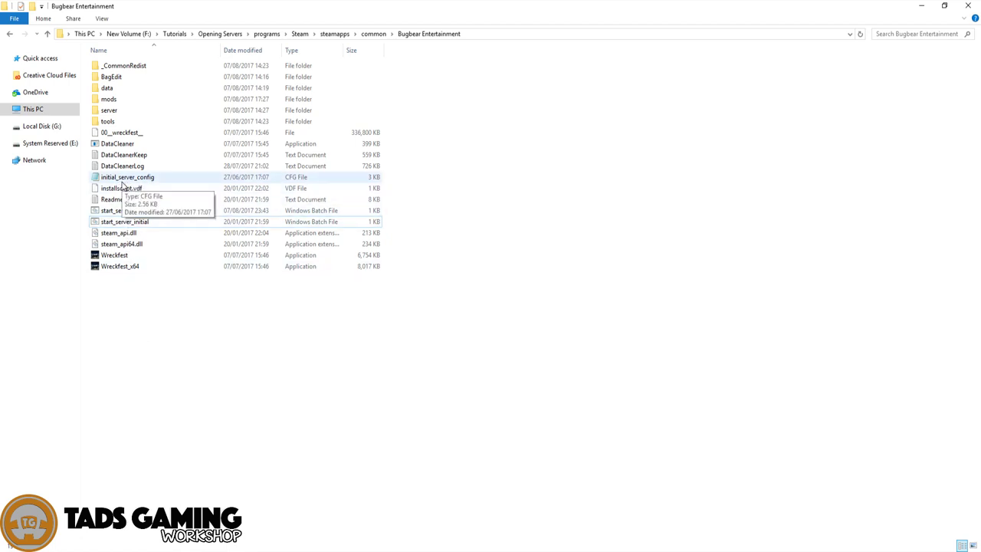
# - Duplicate the initial_server_config file within the Bugbear Entertainment folder
pyautogui.click(122, 180)
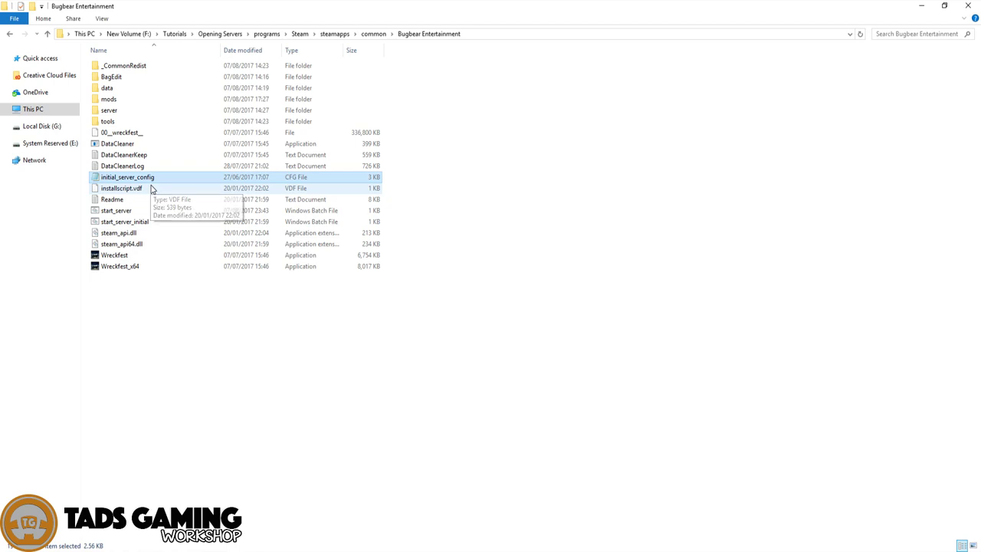
pyautogui.rightClick(143, 178)
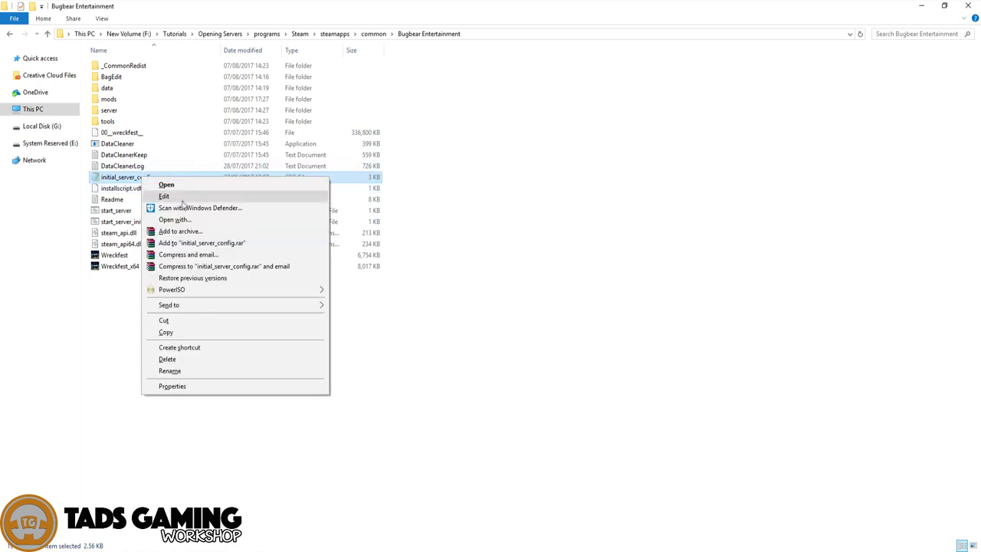
pyautogui.click(165, 331)
pyautogui.rightClick(131, 326)
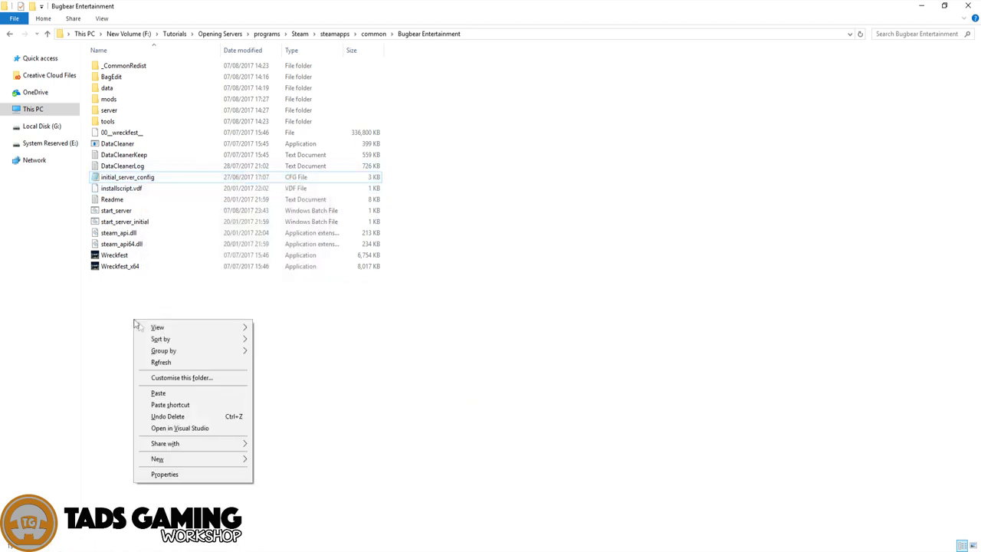
pyautogui.click(165, 392)
# - Rename the copied configuration file as server_config
pyautogui.click(147, 178)
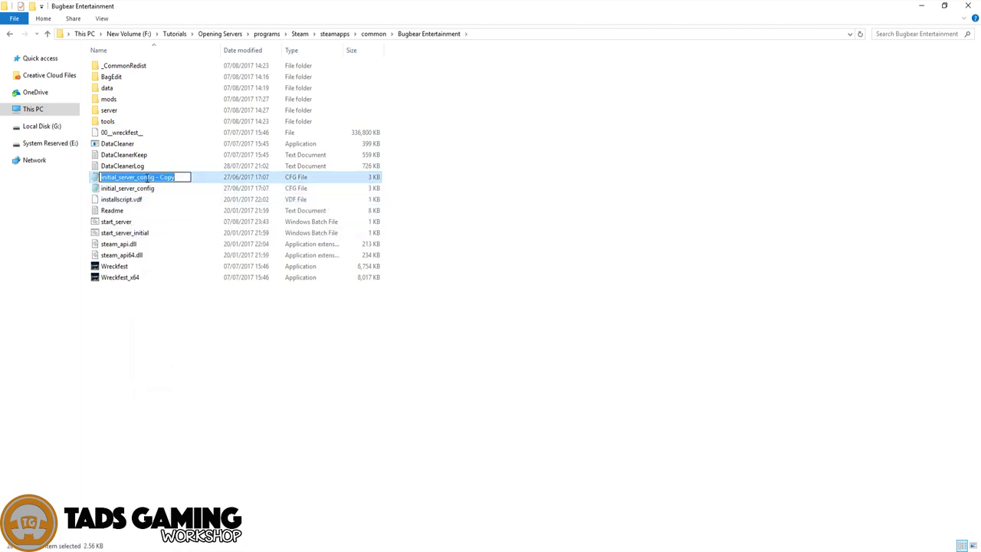
pyautogui.moveTo(176, 177); pyautogui.dragTo(155, 177)
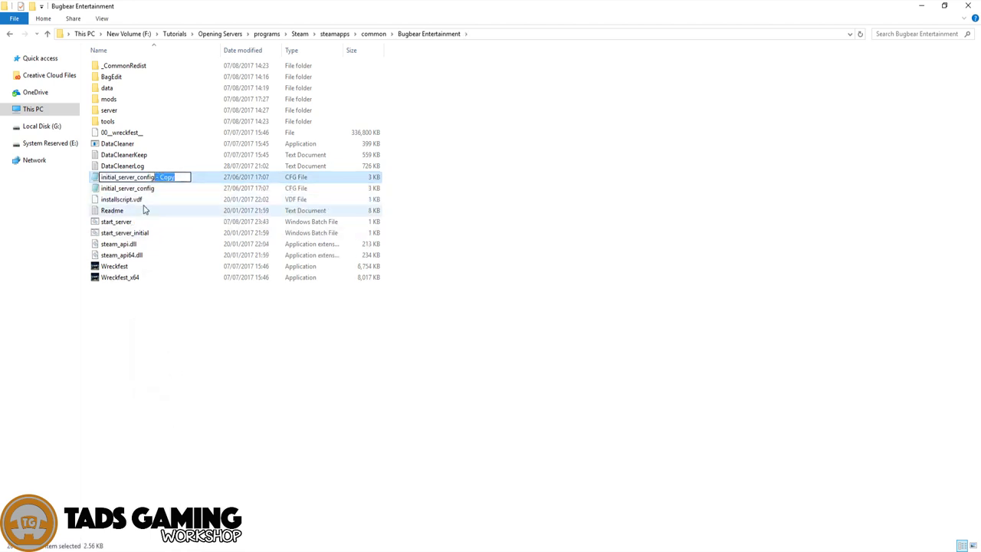
pyautogui.press('BackSpace')
pyautogui.moveTo(119, 177); pyautogui.dragTo(101, 177)
pyautogui.press('BackSpace')
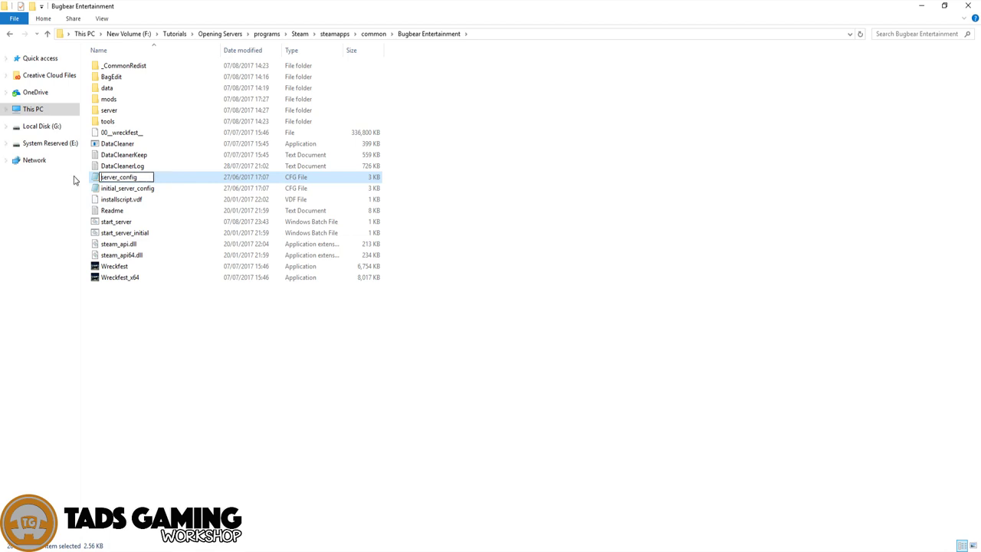
pyautogui.press('Return')
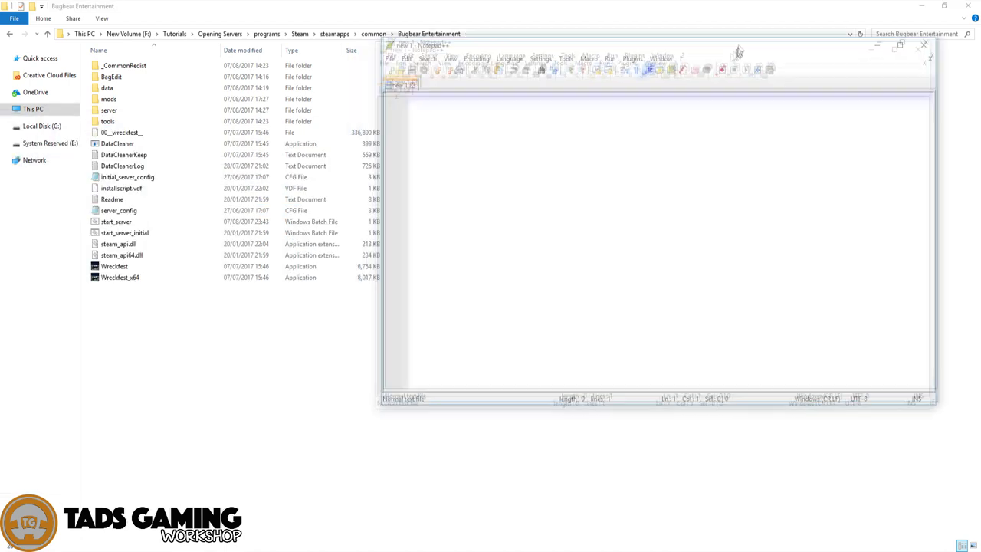
# - Open server_config in Notepad++ and enter "tads gaming tutorial" as the server_name value
pyautogui.moveTo(120, 218); pyautogui.dragTo(636, 165)
pyautogui.moveTo(639, 36); pyautogui.dragTo(440, 63)
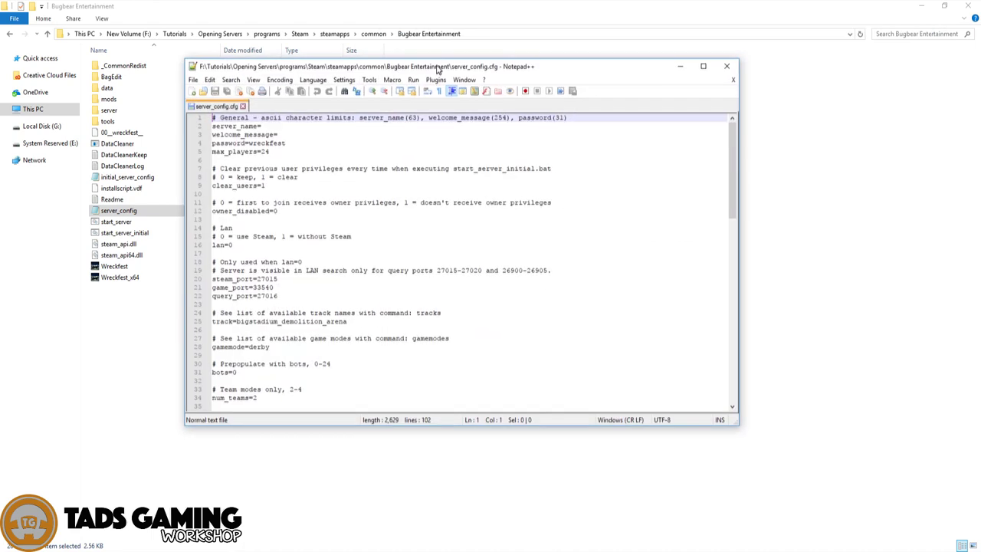
pyautogui.click(280, 124)
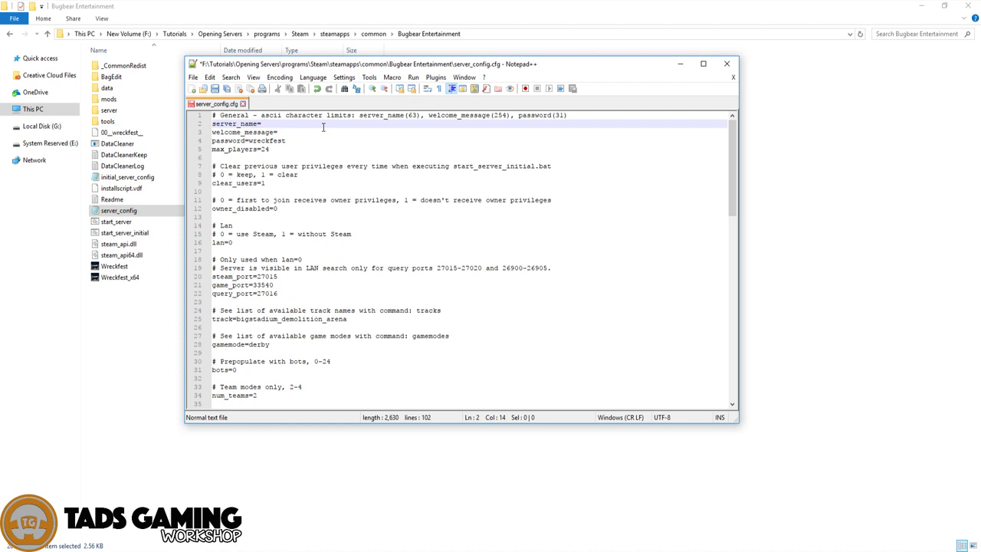
pyautogui.write('tads gam')
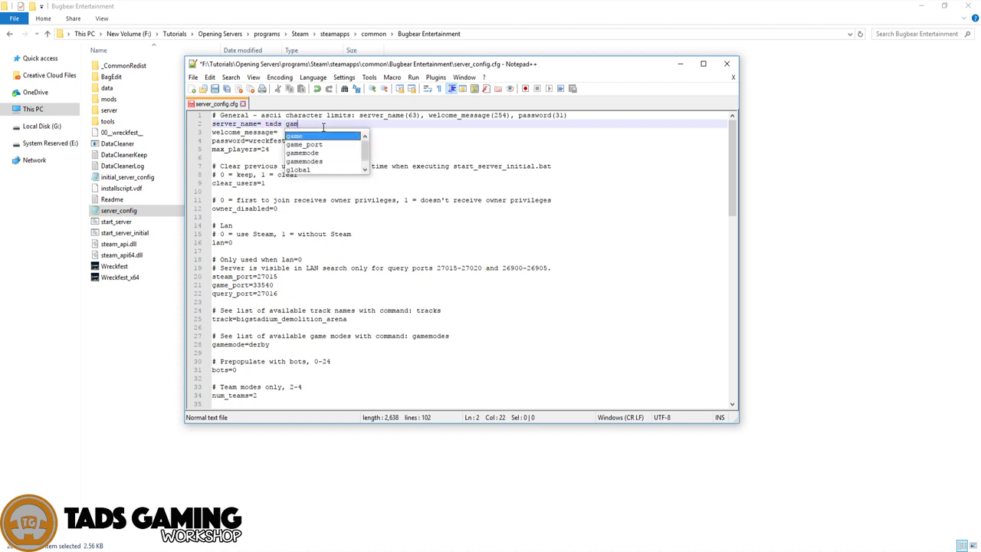
pyautogui.write('ing turorial')
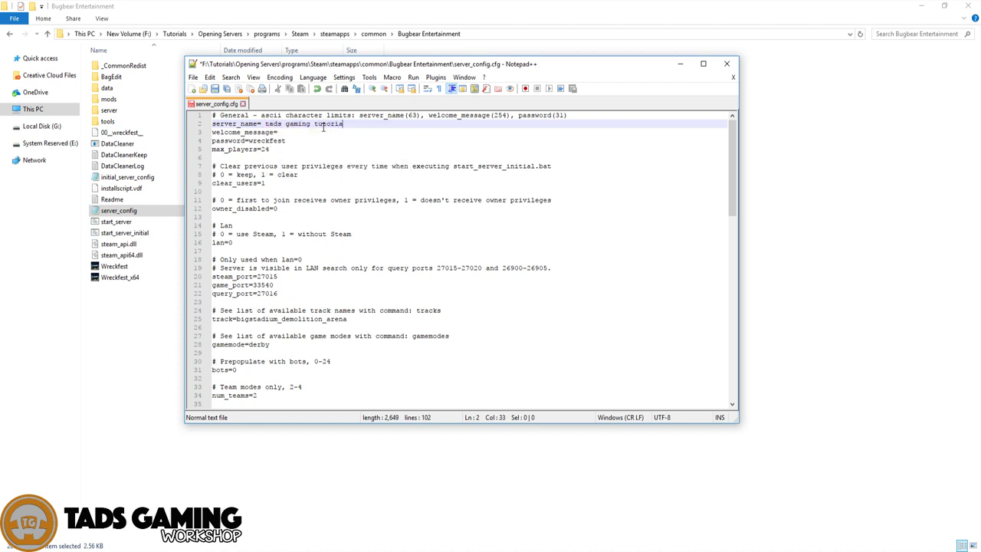
# - Set the welcome_message value to "Welcome to tads gaming Server"
pyautogui.click(295, 132)
pyautogui.write('W')
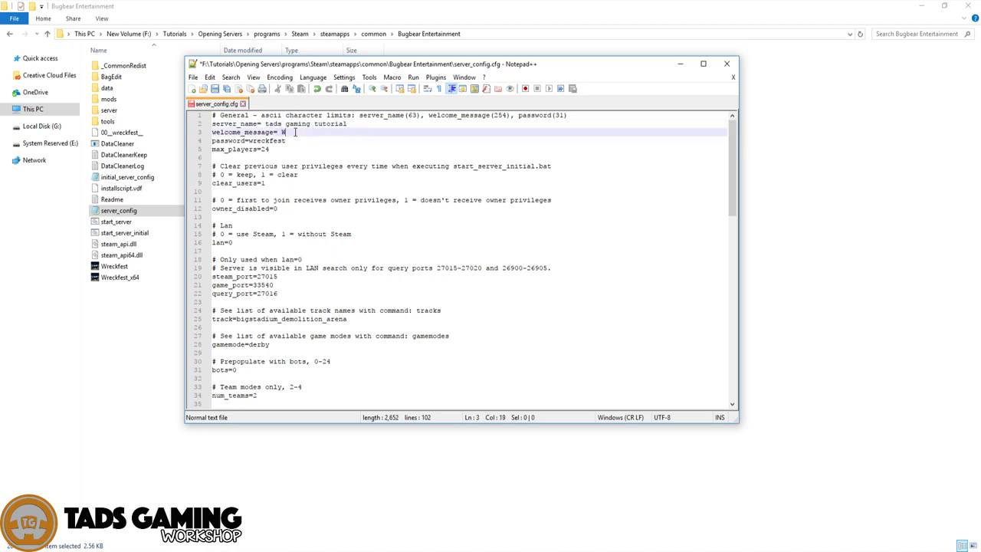
pyautogui.write('elcome to tad')
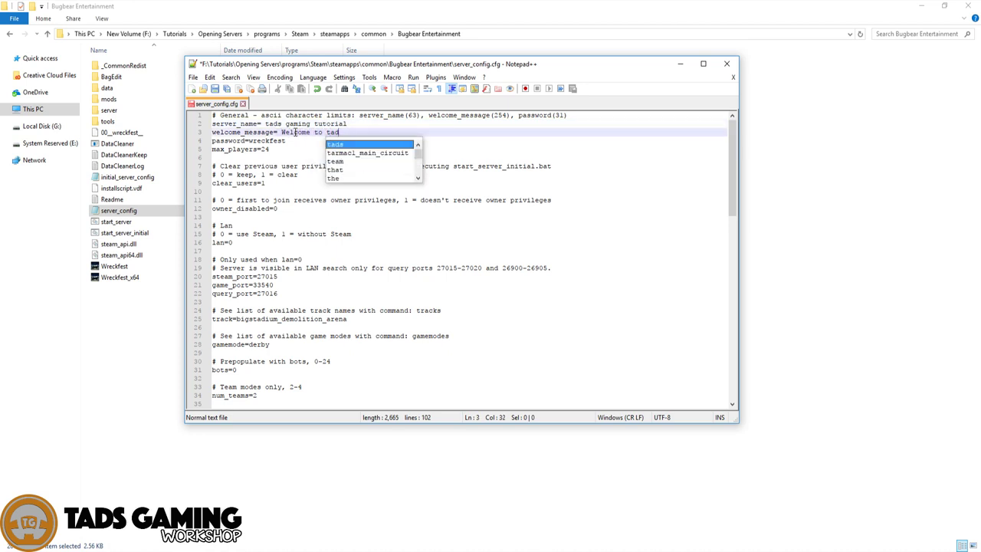
pyautogui.write('s gaming Server')
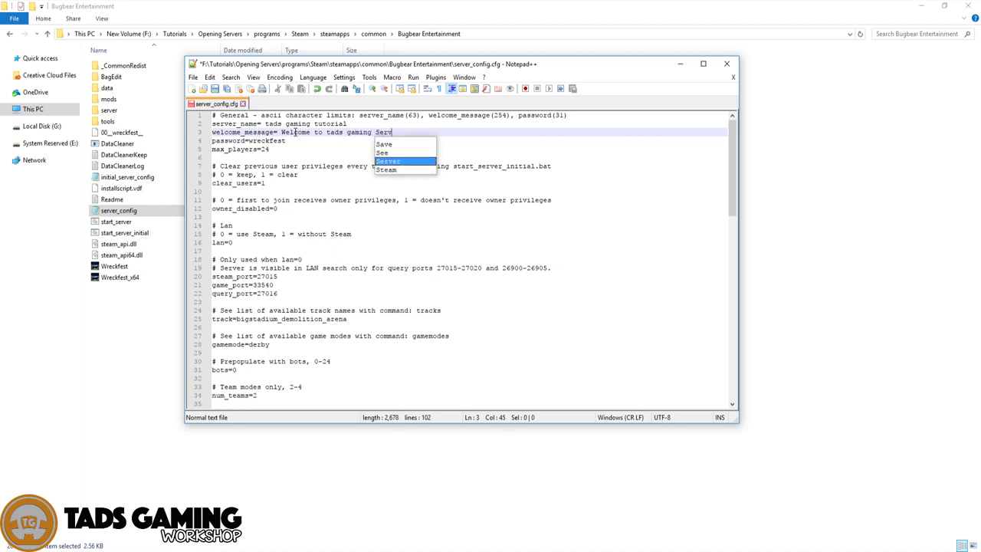
# - Correct the capitalization in the welcome message so it reads "Welcome to TADS Gaming Server"
pyautogui.click(356, 132)
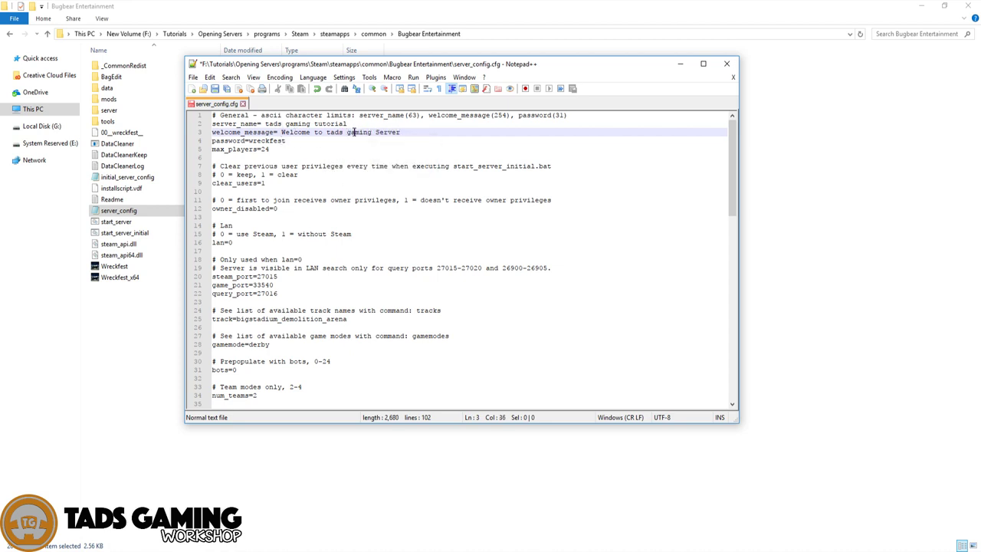
pyautogui.press('BackSpace')
pyautogui.write('G')
pyautogui.press('Left')
pyautogui.press('Left')
pyautogui.press('BackSpace')
pyautogui.press('BackSpace')
pyautogui.press('BackSpace')
pyautogui.press('BackSpace')
pyautogui.write('TADS')
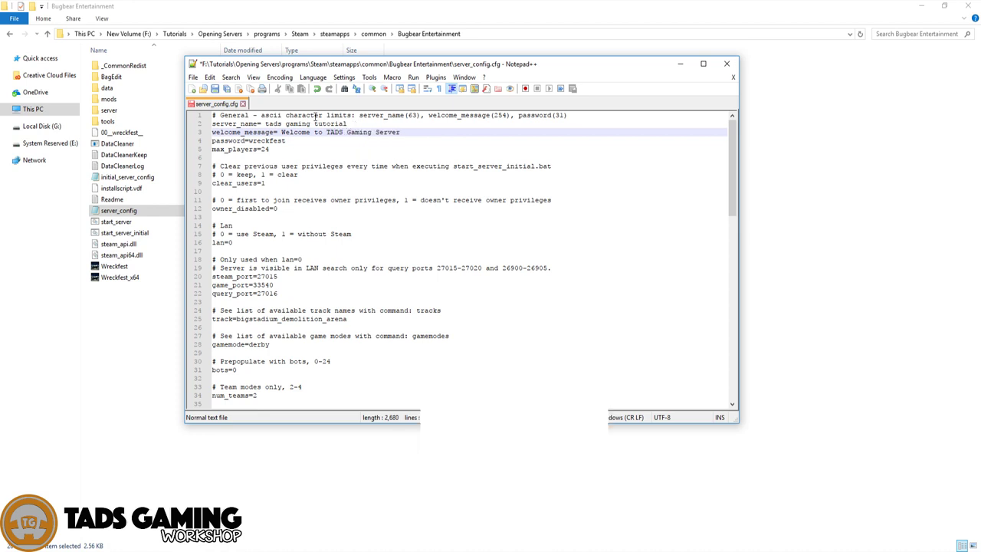
# - Correct the capitalization of the server_name value so it reads "TADS Gaming tutorial"
pyautogui.click(266, 123)
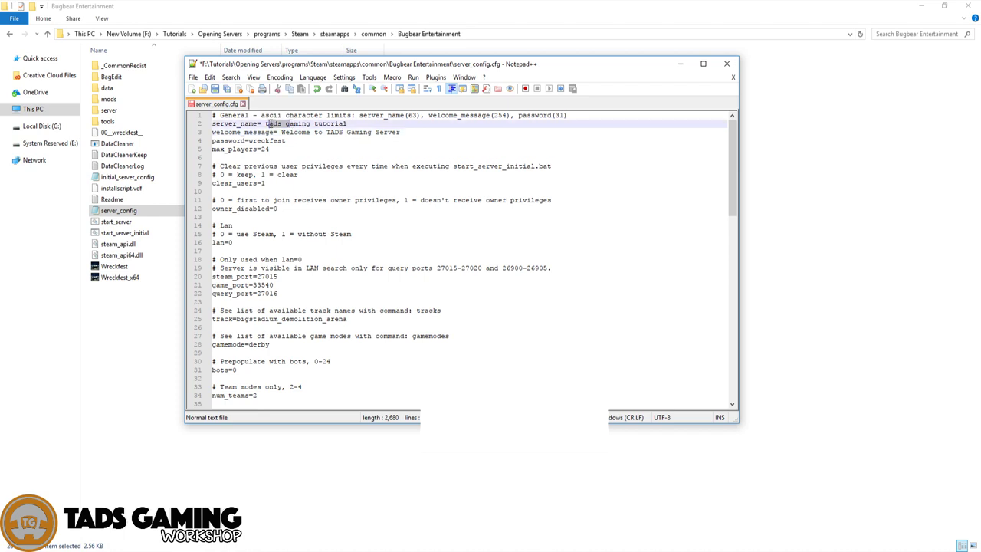
pyautogui.press('Delete')
pyautogui.press('Delete')
pyautogui.press('Delete')
pyautogui.press('Delete')
pyautogui.press('Delete')
pyautogui.press('Delete')
pyautogui.write('TADS Ga')
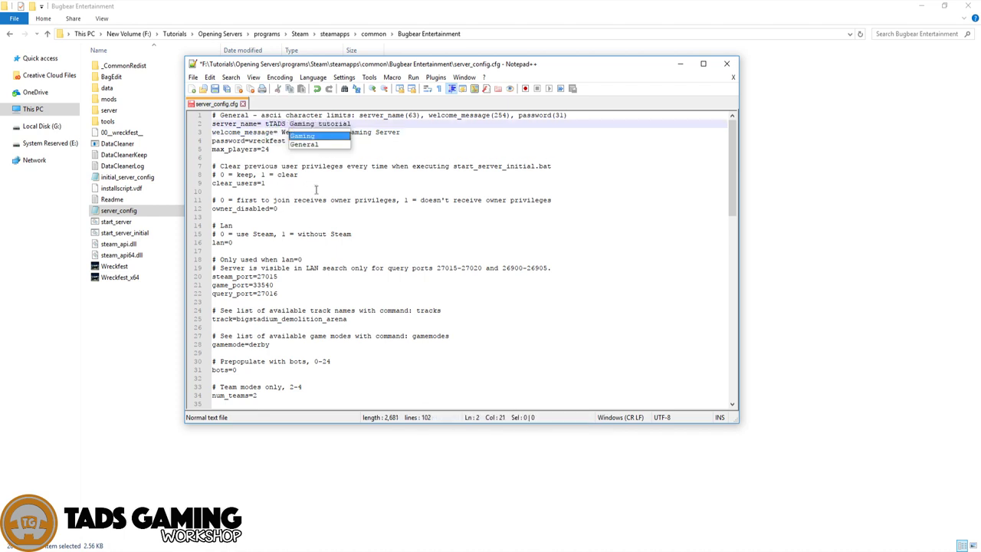
pyautogui.click(272, 123)
pyautogui.press('BackSpace')
# - Clear the default server password, leaving the password value empty
pyautogui.click(291, 141)
pyautogui.moveTo(291, 141); pyautogui.dragTo(250, 141)
pyautogui.press('BackSpace')
pyautogui.press('BackSpace')
pyautogui.click(276, 166)
# - Set max_players to 20
pyautogui.click(273, 148)
pyautogui.moveTo(273, 149); pyautogui.dragTo(260, 149)
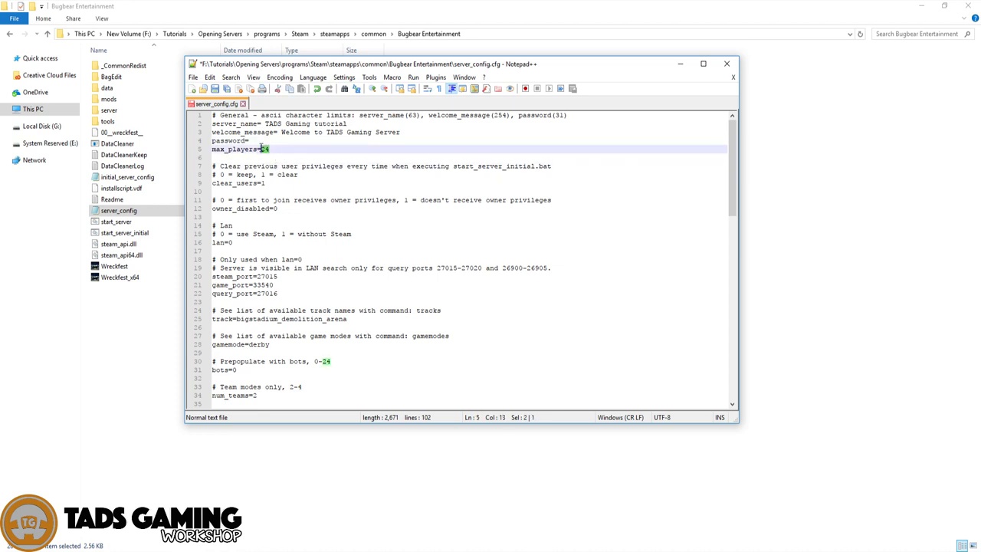
pyautogui.click(328, 176)
pyautogui.click(315, 183)
pyautogui.click(280, 149)
pyautogui.press('BackSpace')
pyautogui.press('BackSpace')
pyautogui.write('20')
pyautogui.click(320, 173)
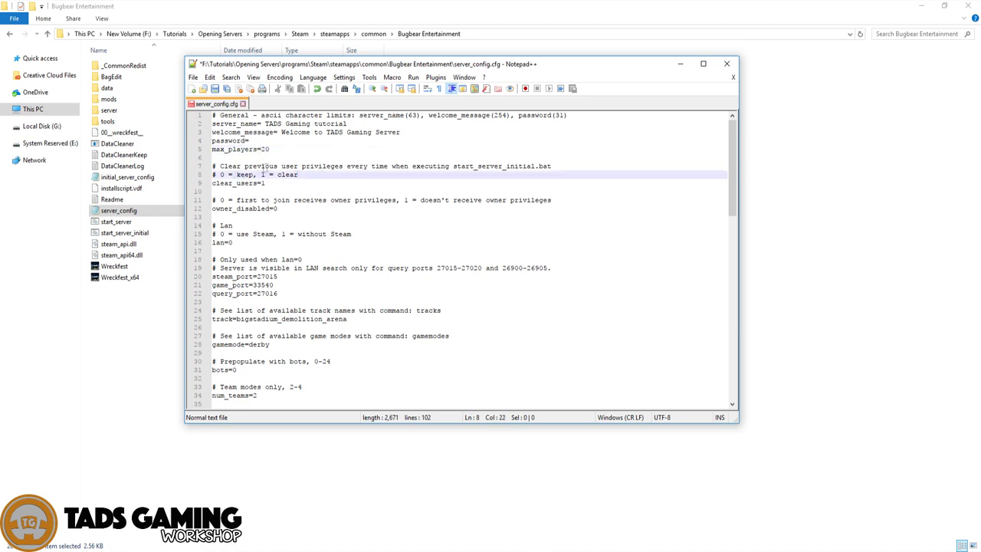
# - Set clear_users to 0 so that previous user privileges are kept
pyautogui.click(410, 165)
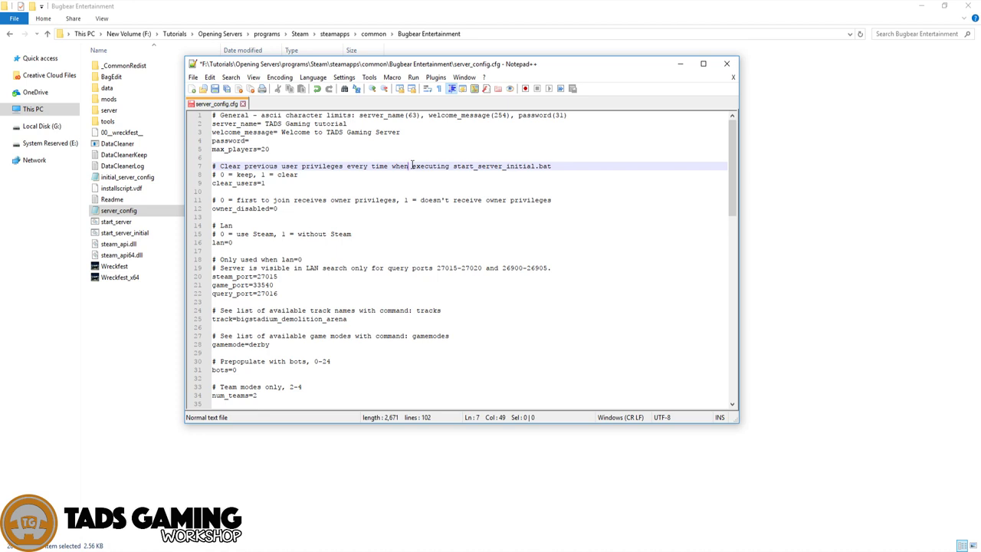
pyautogui.click(267, 182)
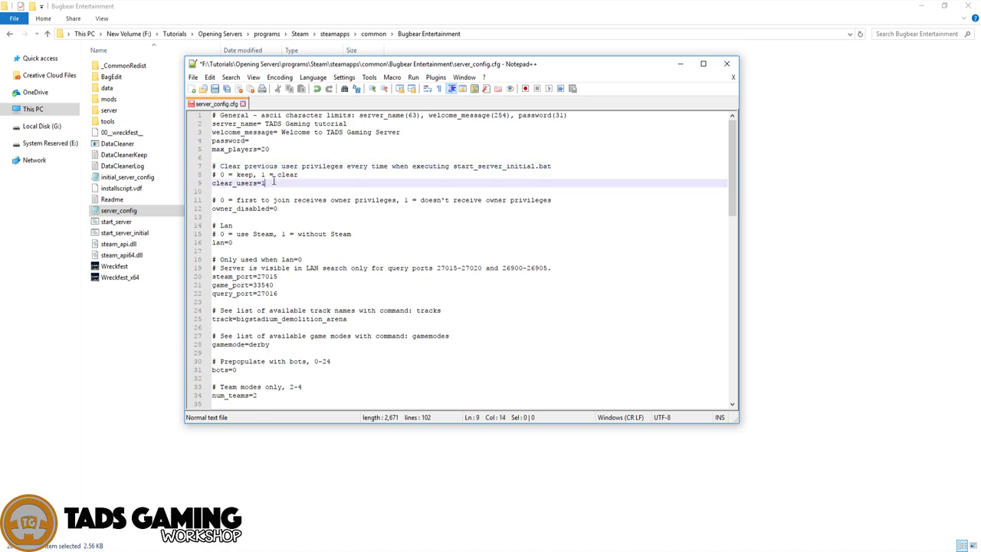
pyautogui.write('0')
# - Set owner_disabled to 1 so the first player to join does not receive owner privileges
pyautogui.click(291, 200)
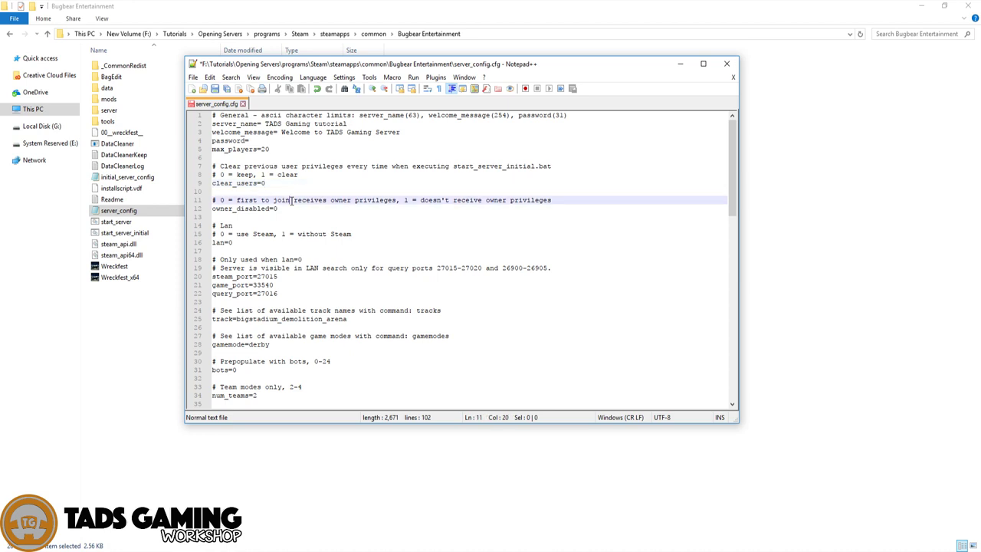
pyautogui.scroll(-1, 257, 243)
pyautogui.moveTo(220, 208); pyautogui.dragTo(282, 208)
pyautogui.click(246, 217)
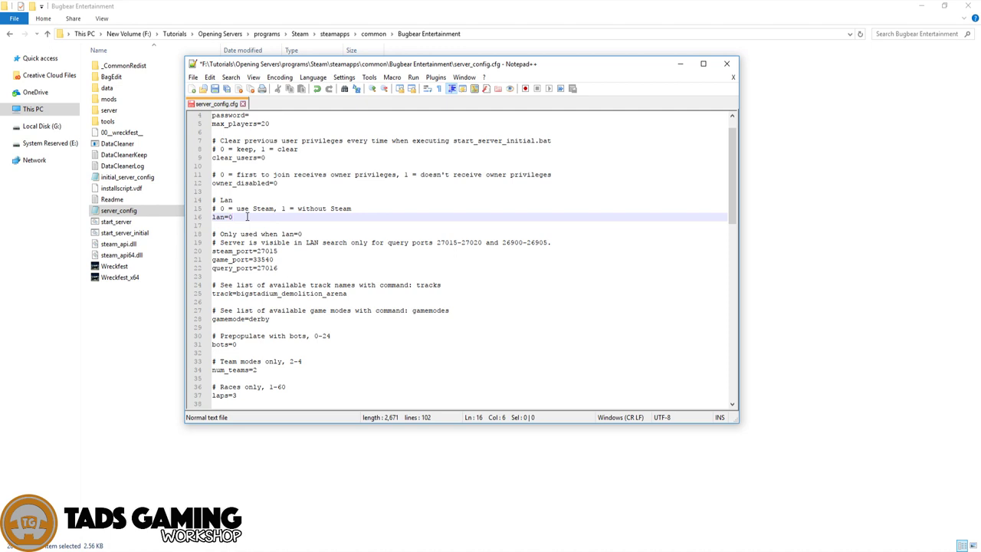
pyautogui.click(284, 183)
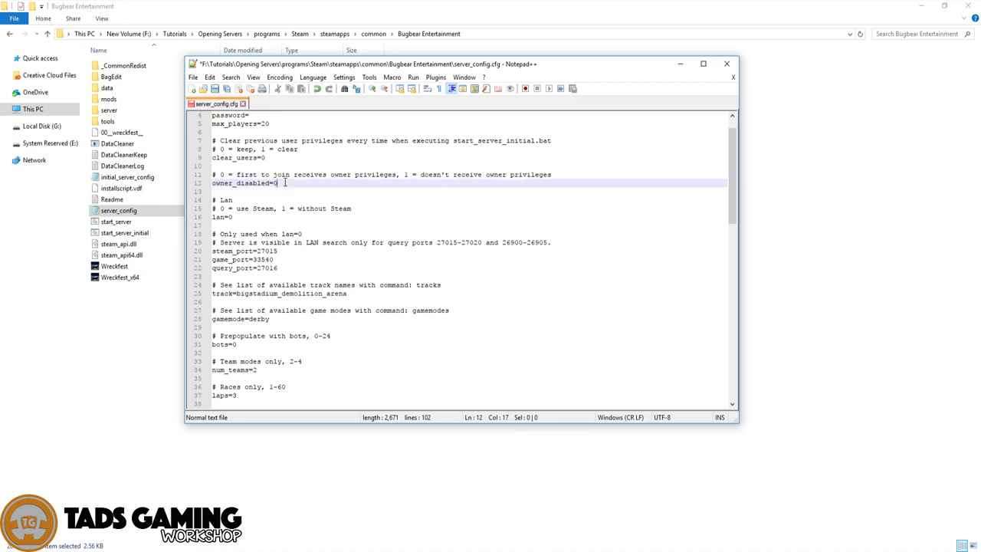
pyautogui.press('BackSpace')
pyautogui.write('1')
# - Examine the Steam, game and query port settings and look through the rest of the configuration file
pyautogui.click(291, 250)
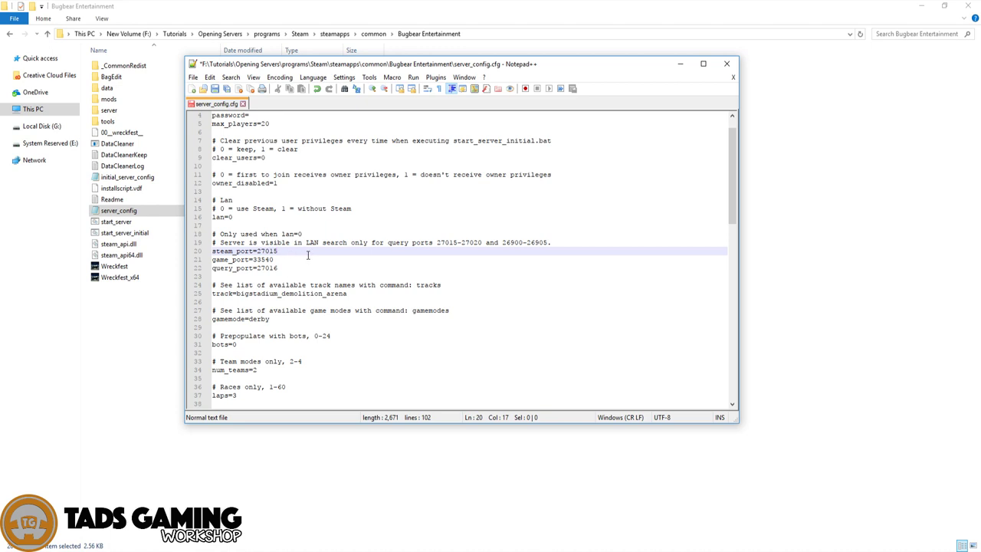
pyautogui.moveTo(291, 267); pyautogui.dragTo(207, 251)
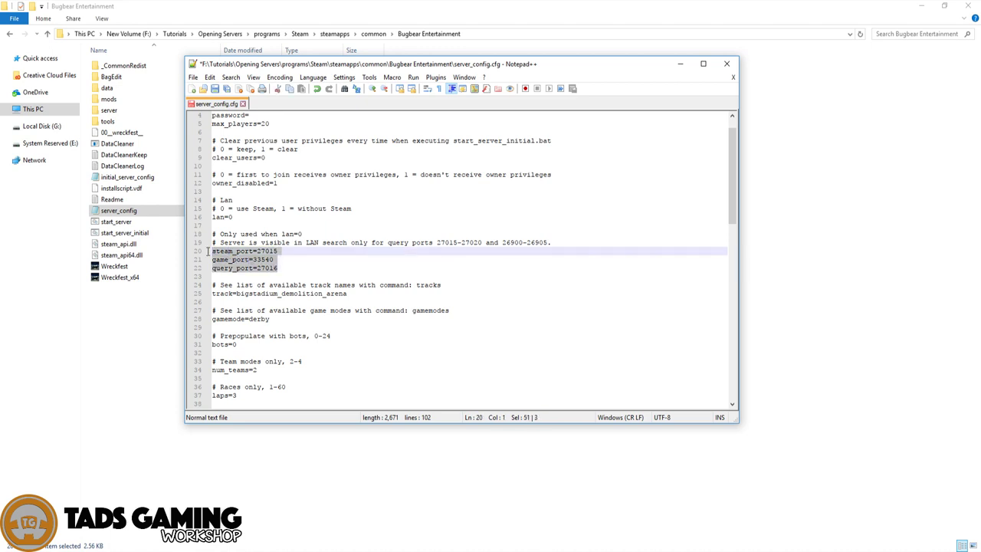
pyautogui.click(283, 268)
pyautogui.moveTo(281, 267); pyautogui.dragTo(210, 250)
pyautogui.click(282, 268)
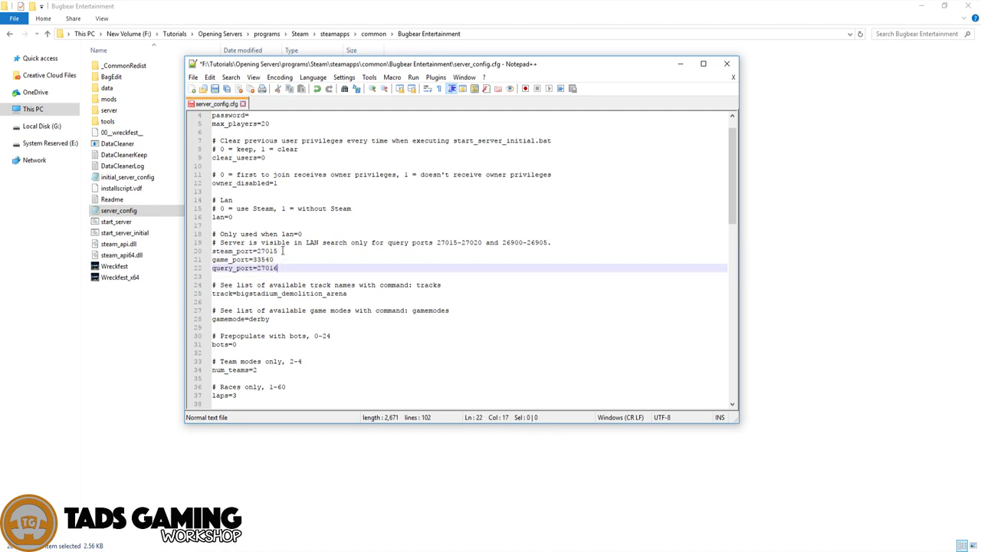
pyautogui.click(283, 251)
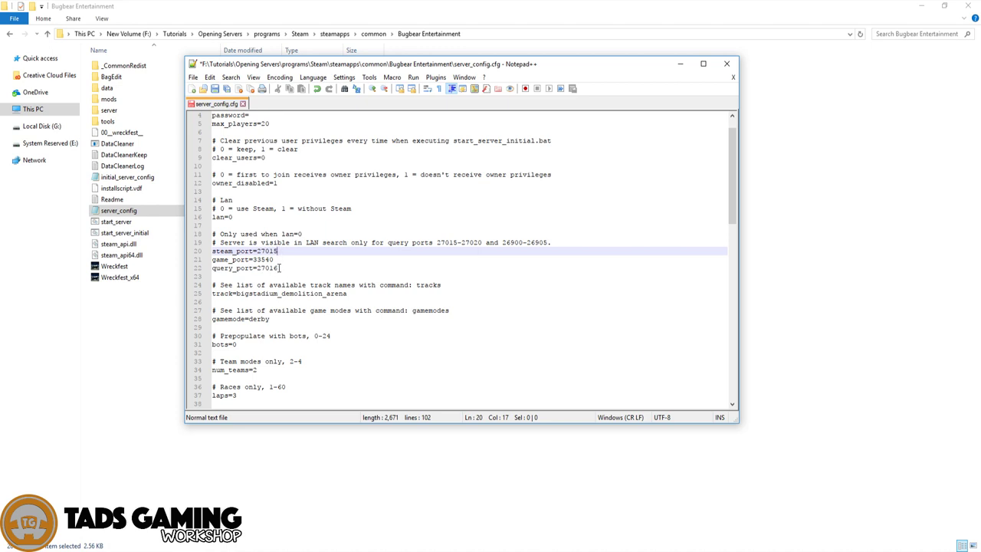
pyautogui.click(280, 268)
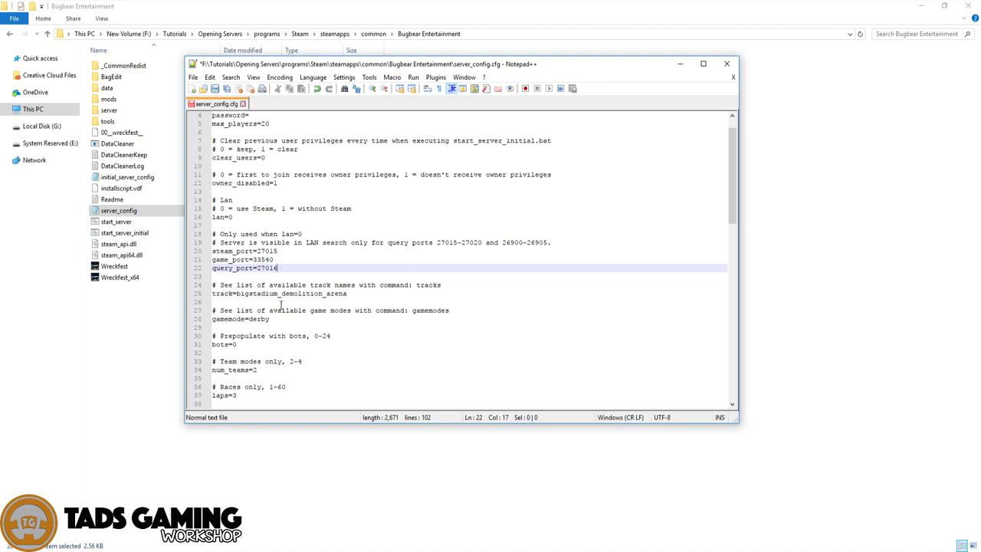
pyautogui.scroll(-4, 280, 305)
pyautogui.scroll(-18, 280, 305)
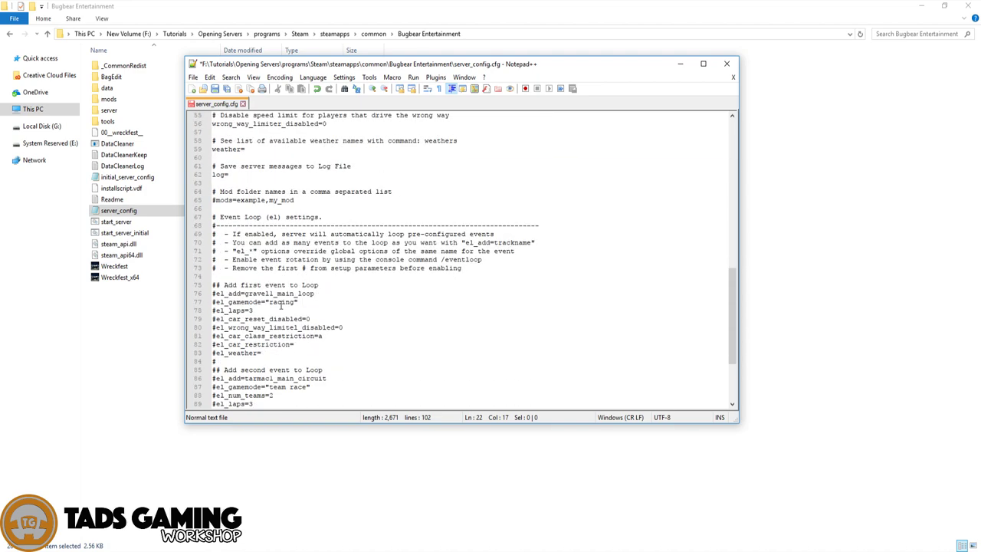
pyautogui.scroll(15, 281, 298)
pyautogui.scroll(8, 281, 298)
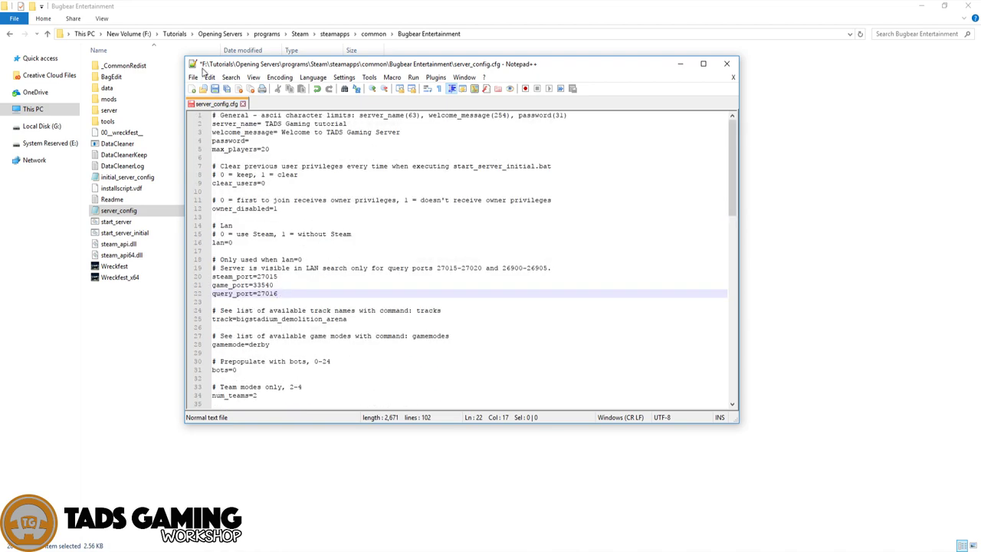
# - Save server_config.cfg and close Notepad++
pyautogui.click(193, 76)
pyautogui.click(210, 147)
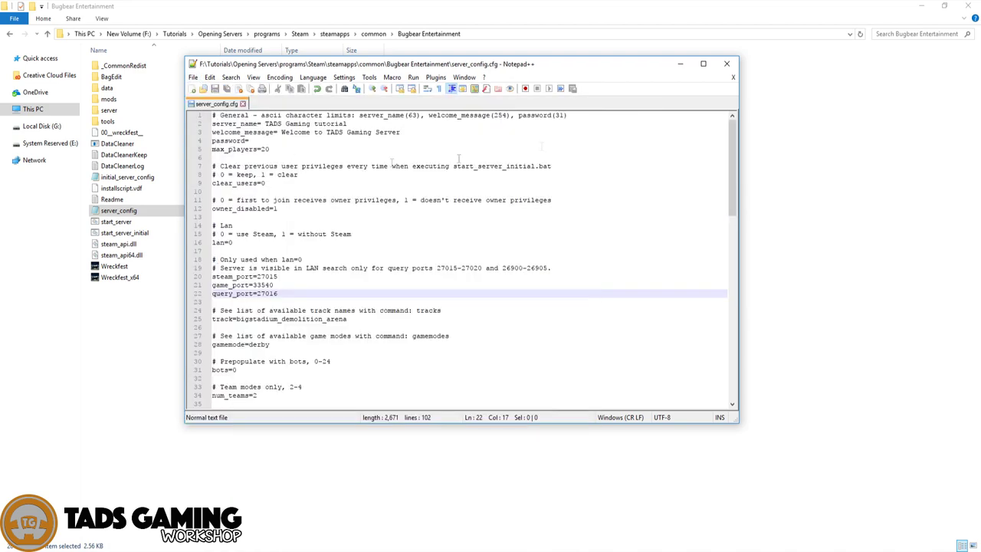
pyautogui.click(726, 64)
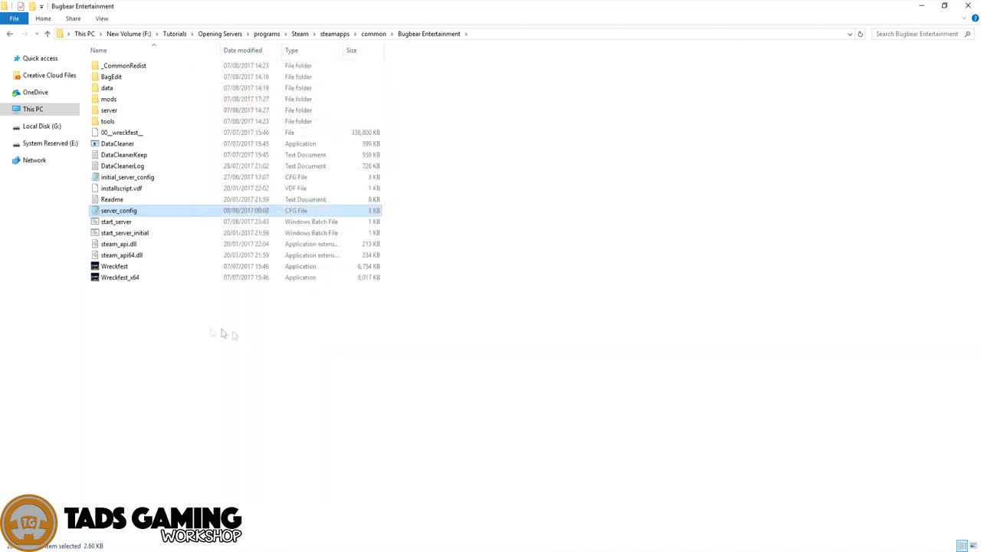
pyautogui.click(116, 222)
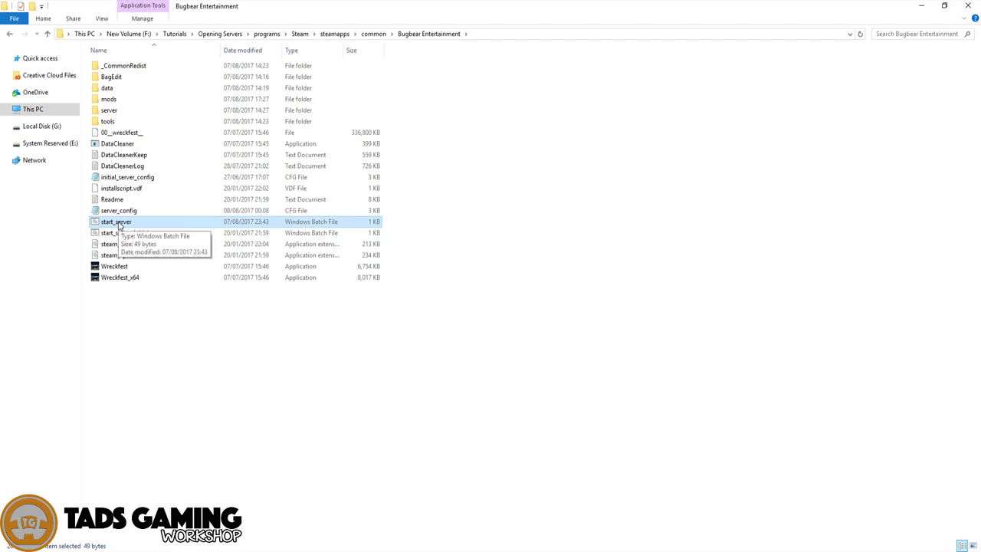
pyautogui.rightClick(118, 223)
pyautogui.click(146, 242)
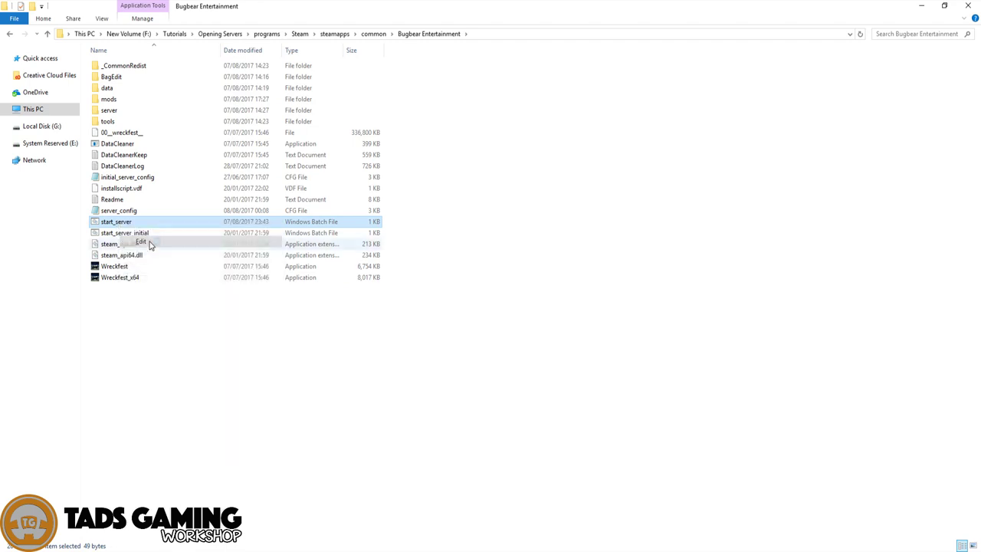
pyautogui.moveTo(351, 83); pyautogui.dragTo(396, 80)
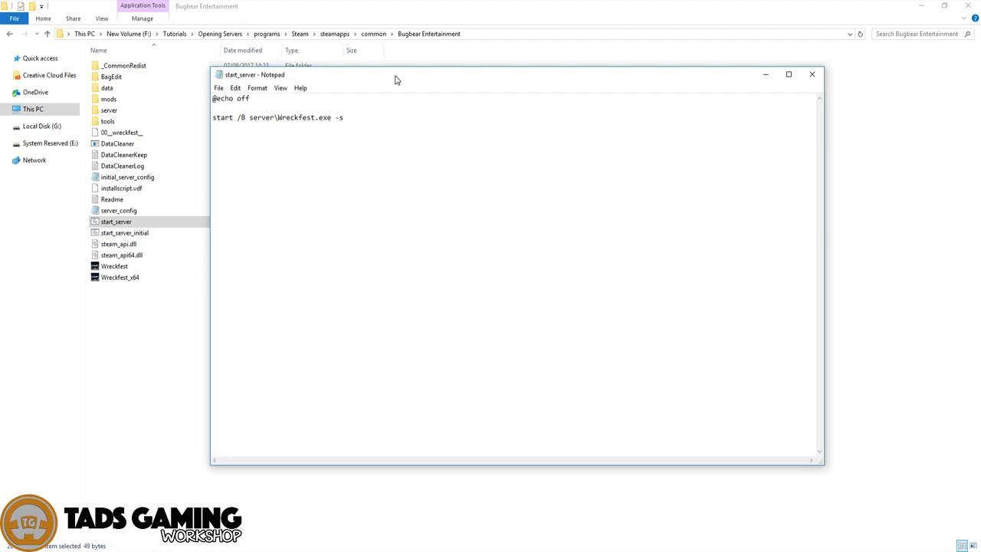
pyautogui.hotkey('ctrl', 'a')
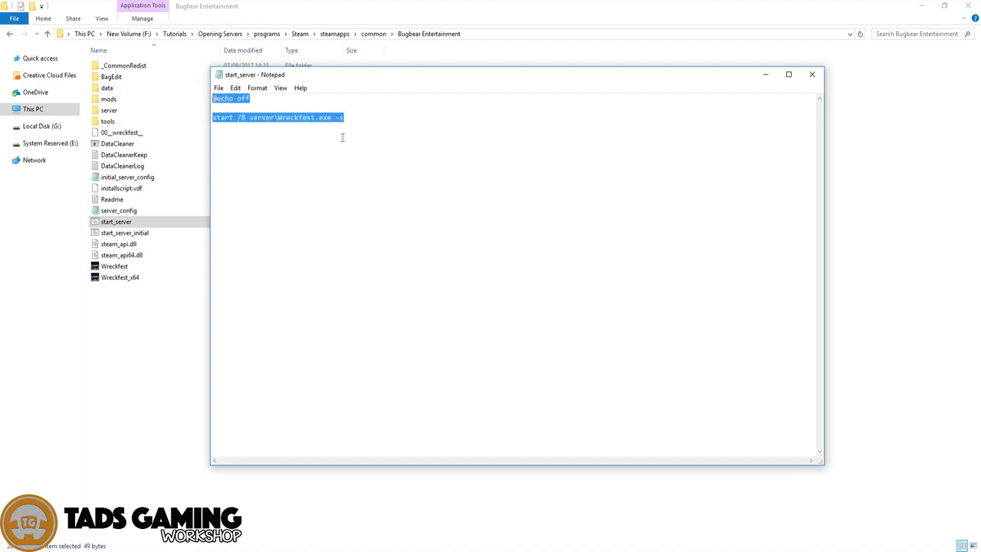
pyautogui.click(347, 117)
pyautogui.hotkey('ctrl', 'a')
pyautogui.click(355, 118)
pyautogui.hotkey('ctrl', 'a')
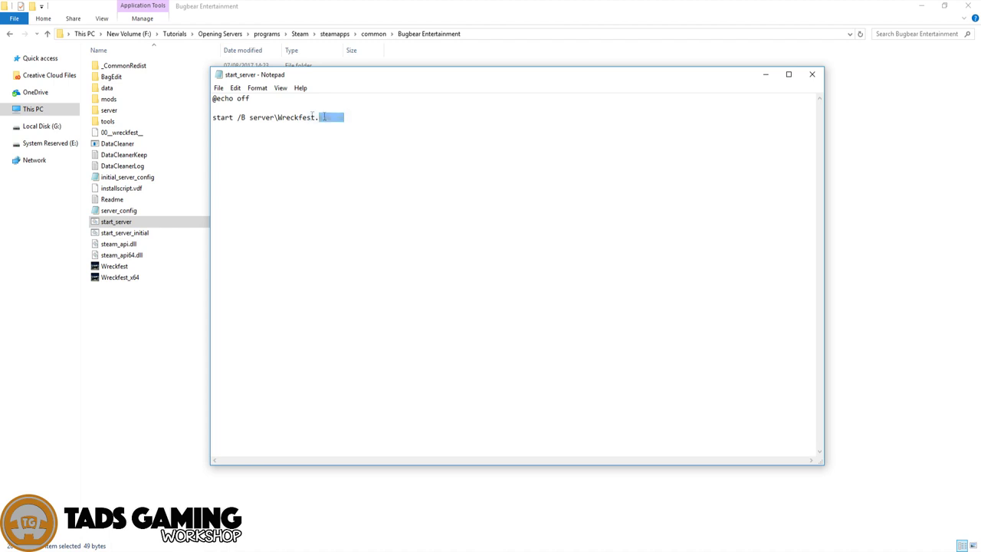
pyautogui.click(357, 117)
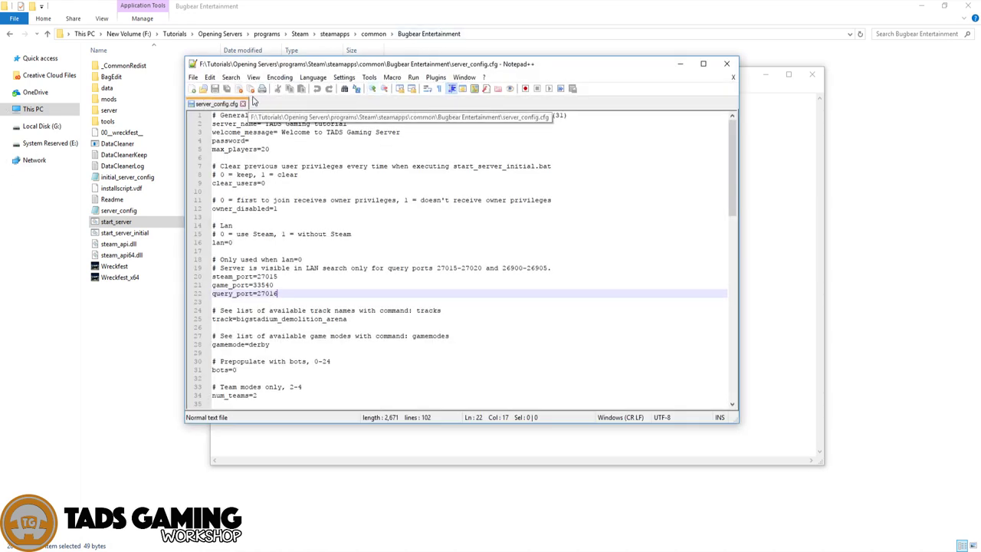
# - Close server_config.cfg in Notepad++, close the Notepad copy of start_server, and open start_server.bat in Notepad++ instead
pyautogui.click(242, 103)
pyautogui.moveTo(301, 68); pyautogui.dragTo(408, 50)
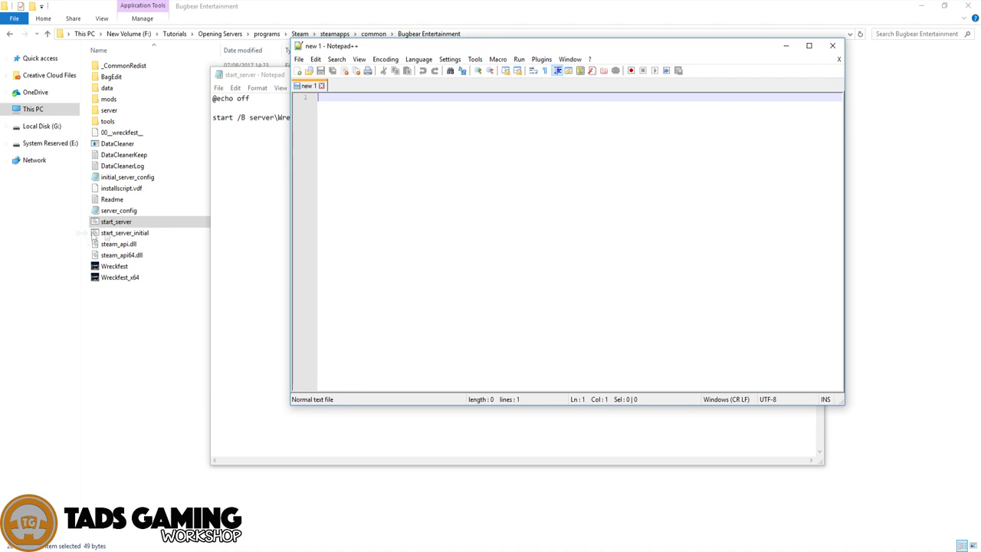
pyautogui.click(253, 179)
pyautogui.click(811, 75)
pyautogui.click(112, 222)
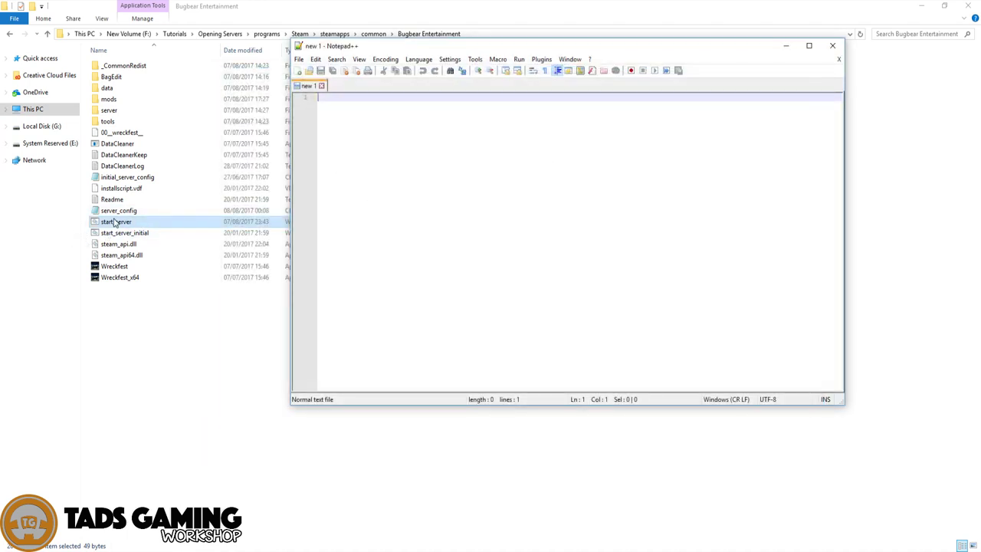
pyautogui.moveTo(109, 224); pyautogui.dragTo(482, 179)
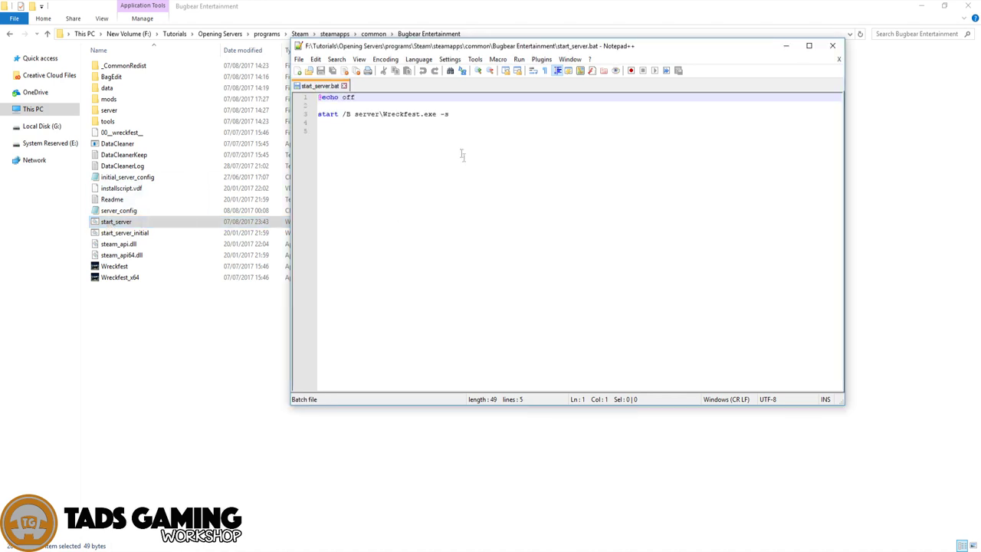
# - Append server_config=server_config.cfg after -s on the start line of the batch file
pyautogui.click(463, 114)
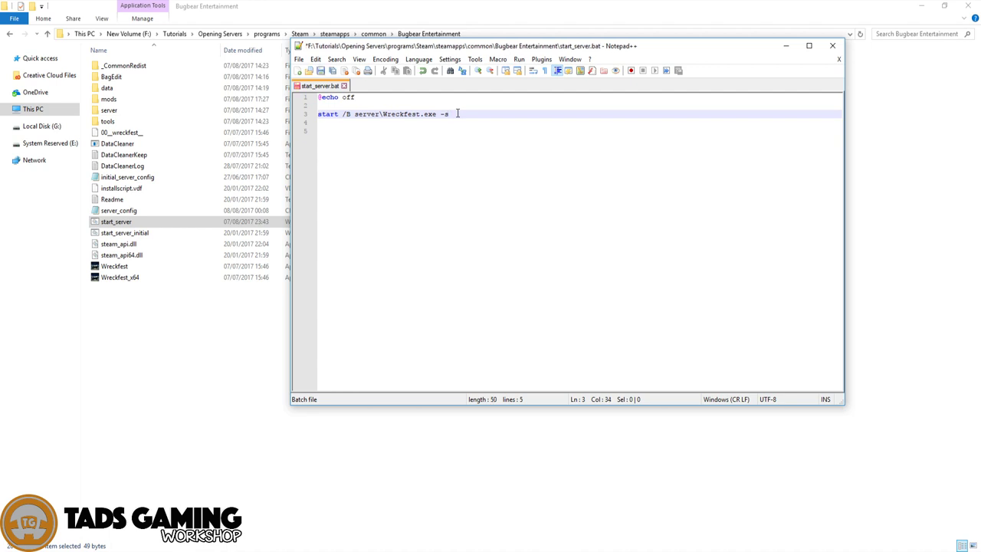
pyautogui.write('server\\Wreckfest.exe -s server')
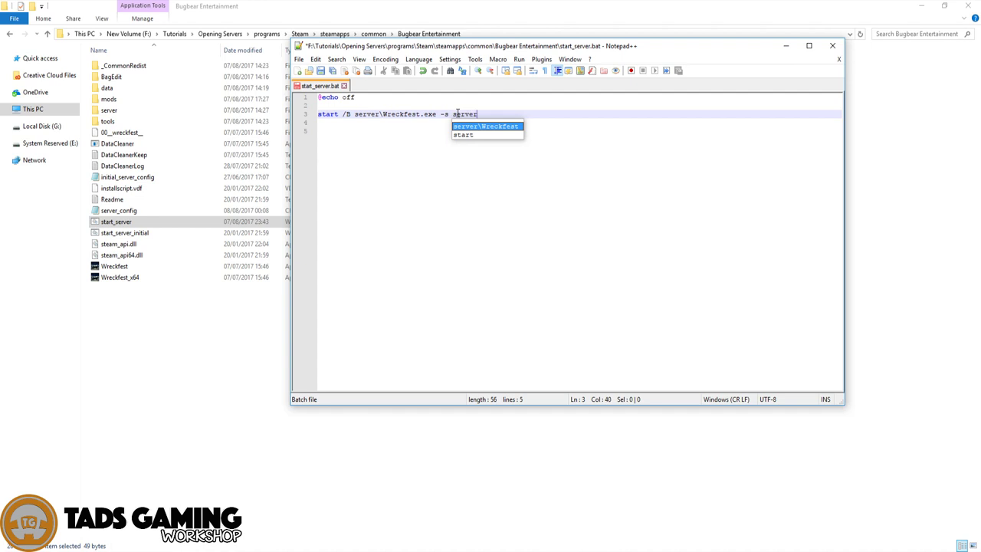
pyautogui.write('_')
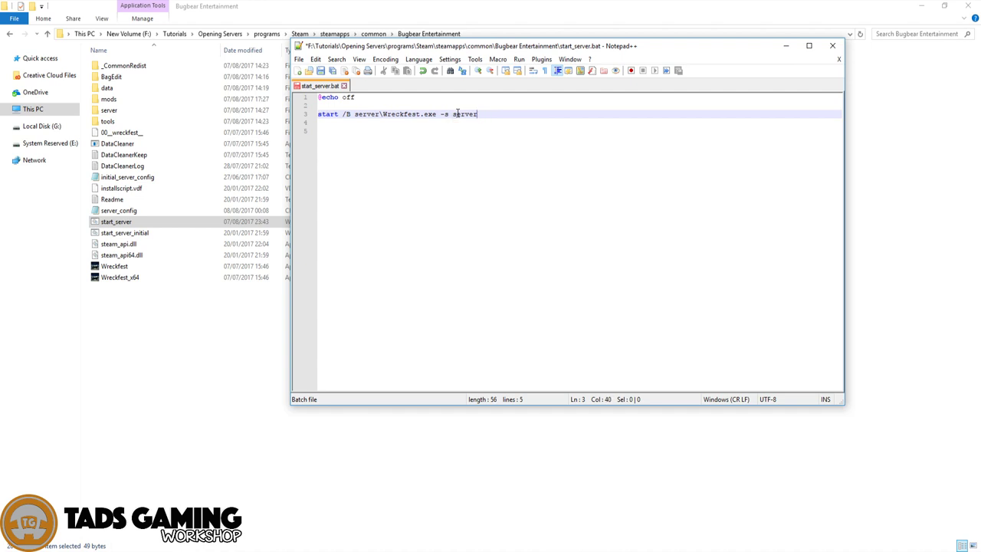
pyautogui.write('config=ser')
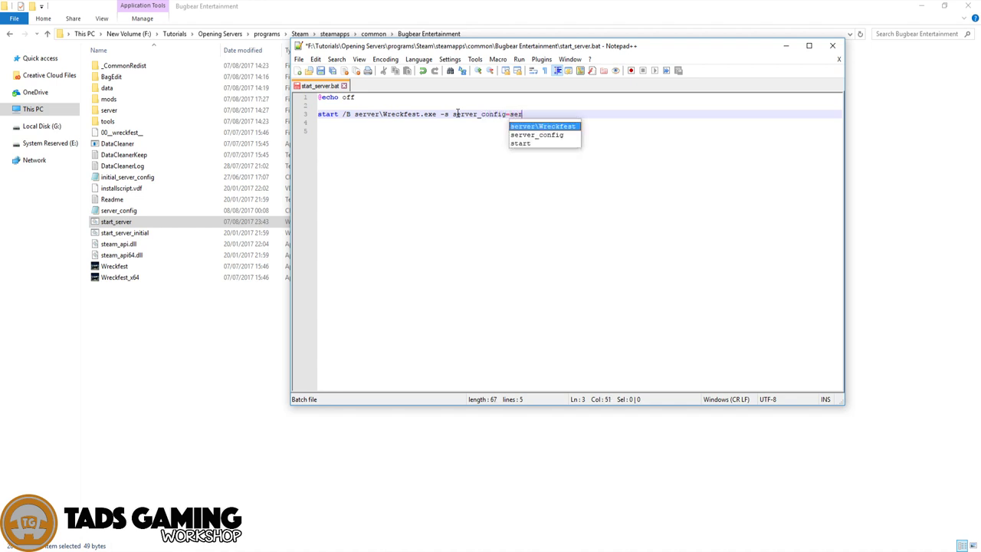
pyautogui.write('ver_')
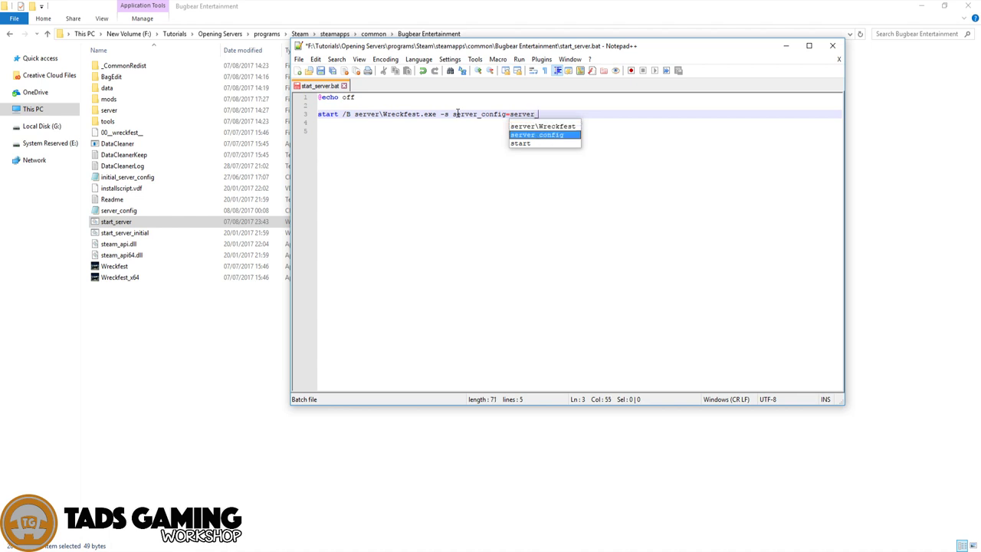
pyautogui.write('config.cfg')
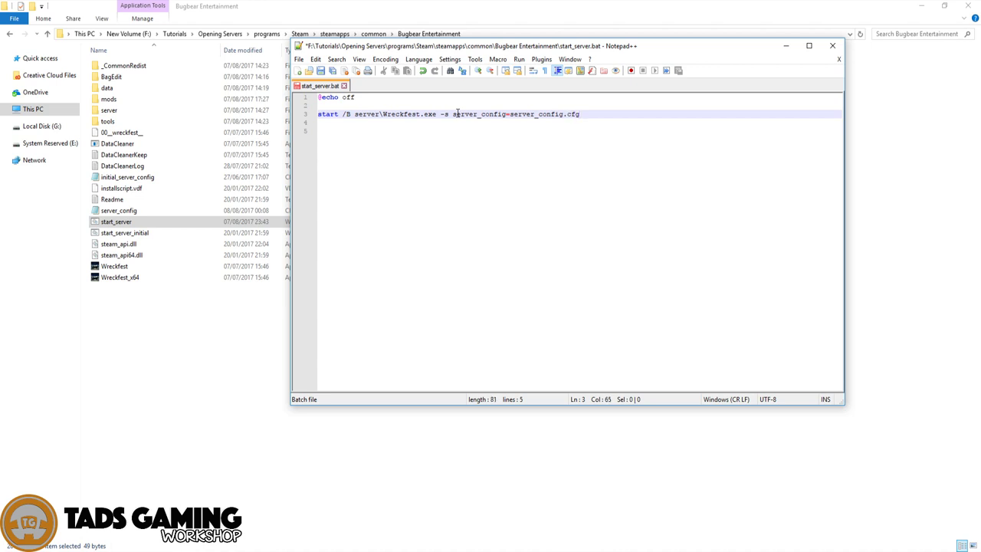
# - Save start_server.bat and close Notepad++
pyautogui.click(558, 179)
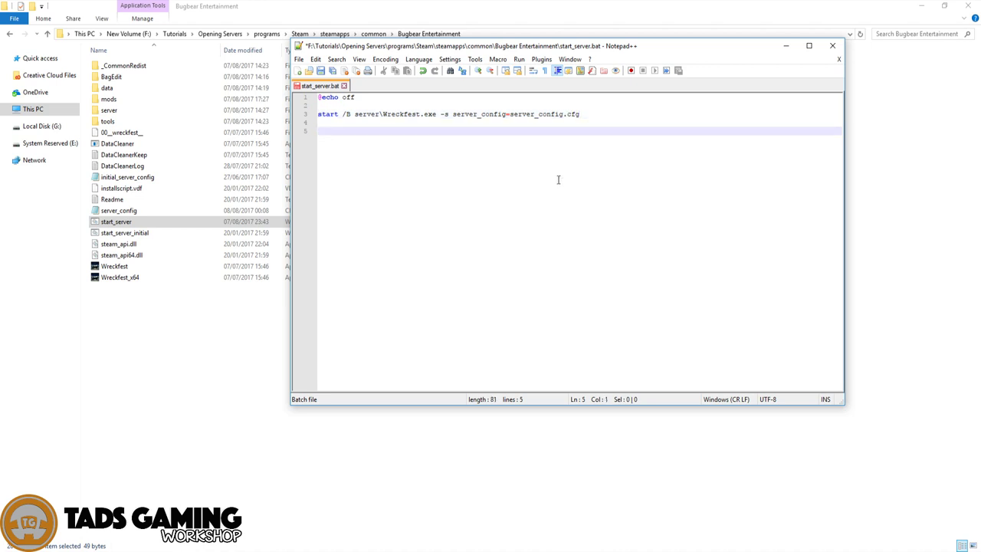
pyautogui.click(305, 59)
pyautogui.hotkey('ctrl', 's')
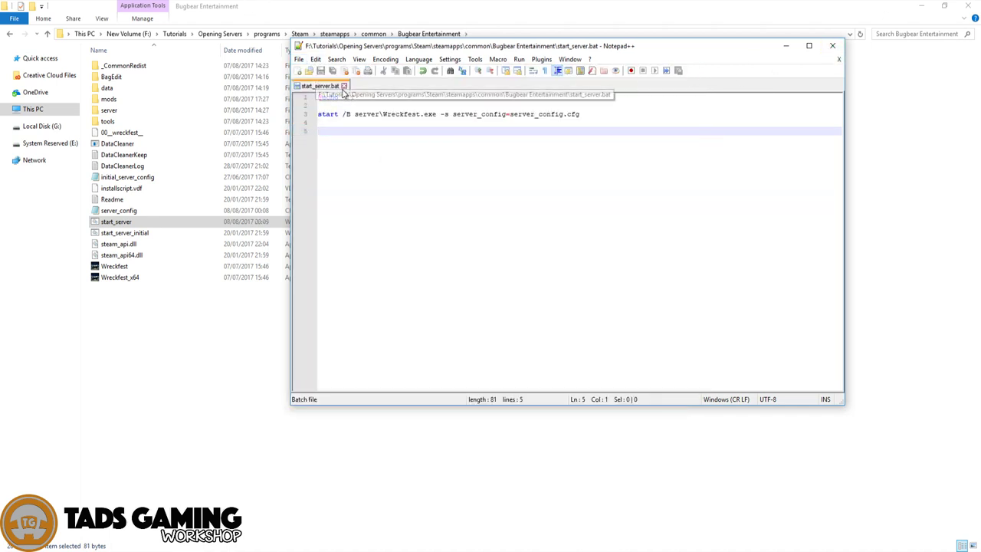
pyautogui.click(343, 86)
pyautogui.click(833, 46)
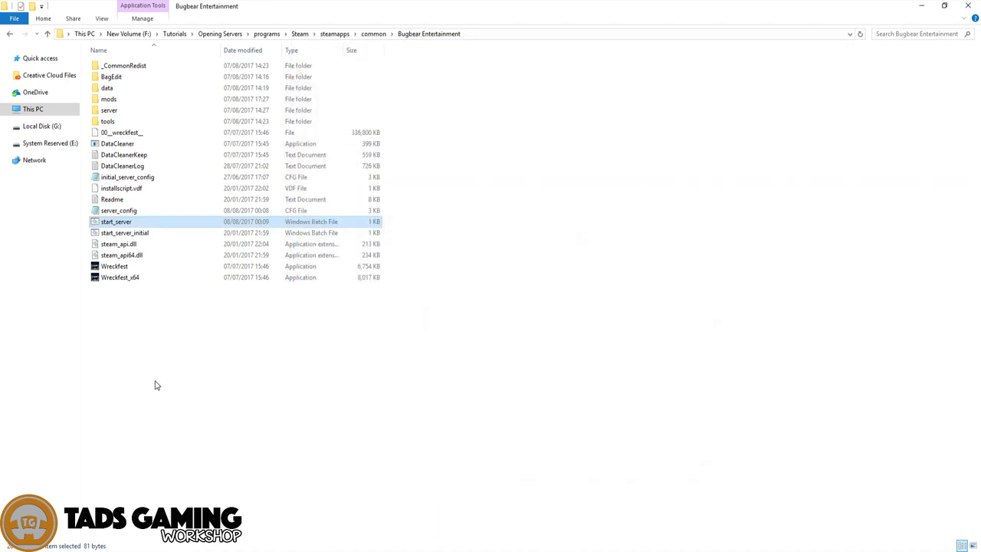
# - Run the start_server batch file to launch the Wreckfest dedicated server
pyautogui.click(115, 226)
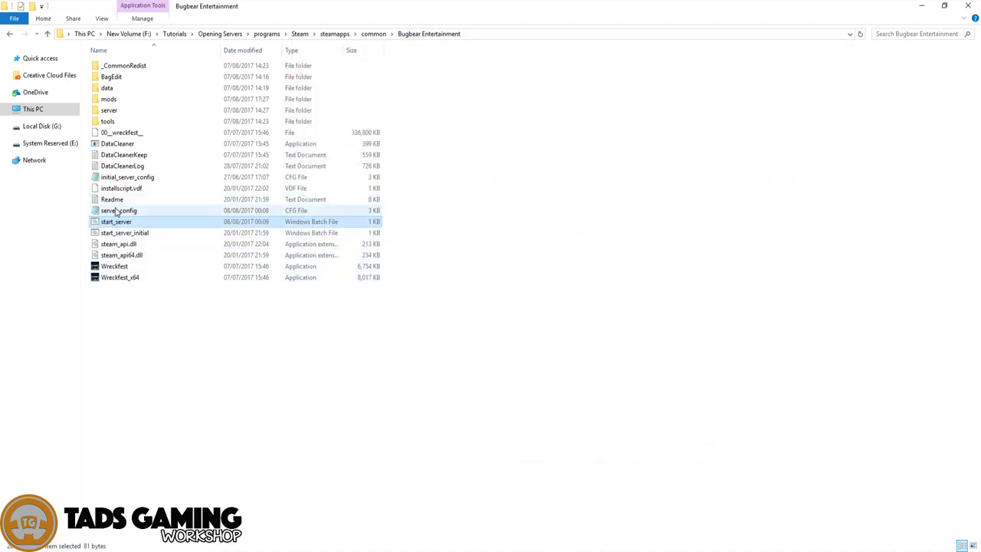
pyautogui.click(115, 211)
pyautogui.click(115, 223)
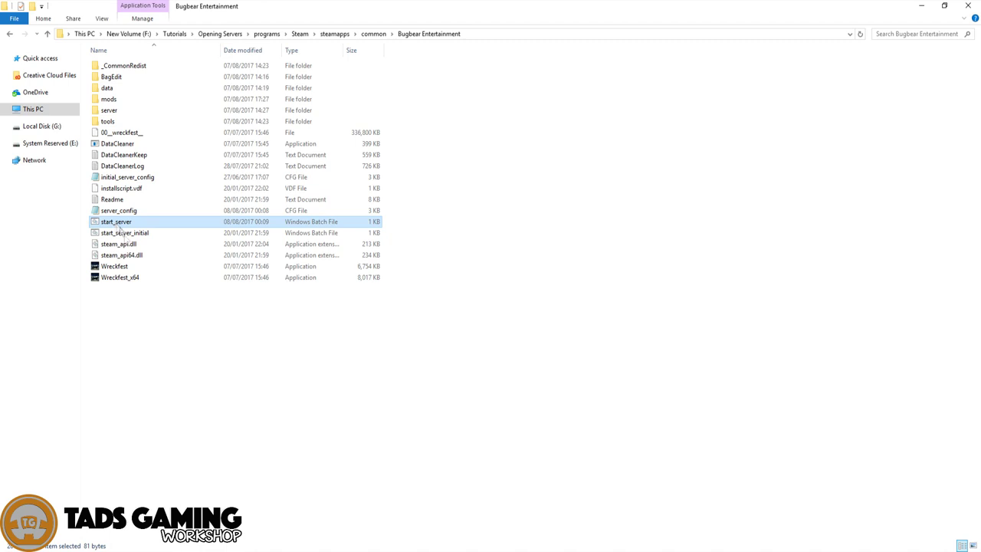
pyautogui.click(142, 349)
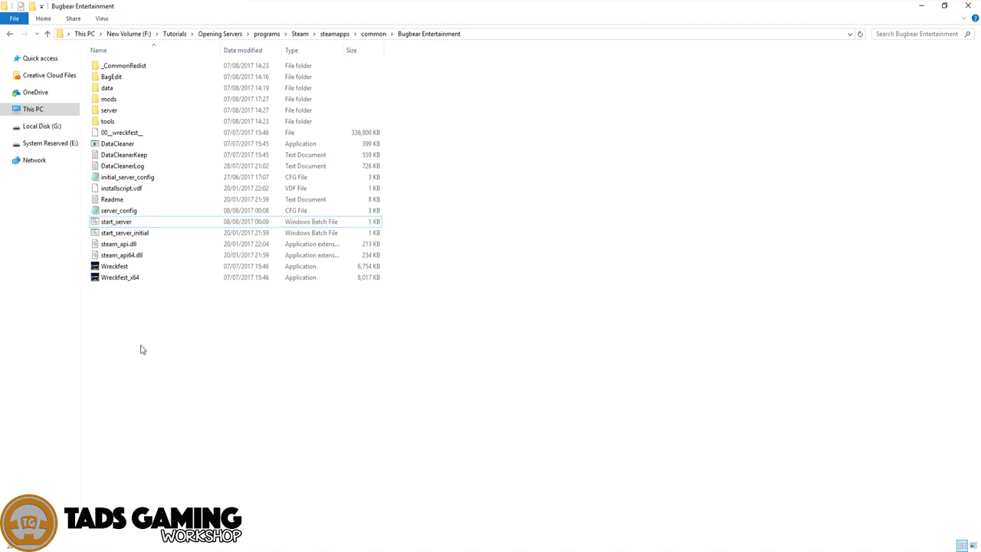
pyautogui.doubleClick(126, 222)
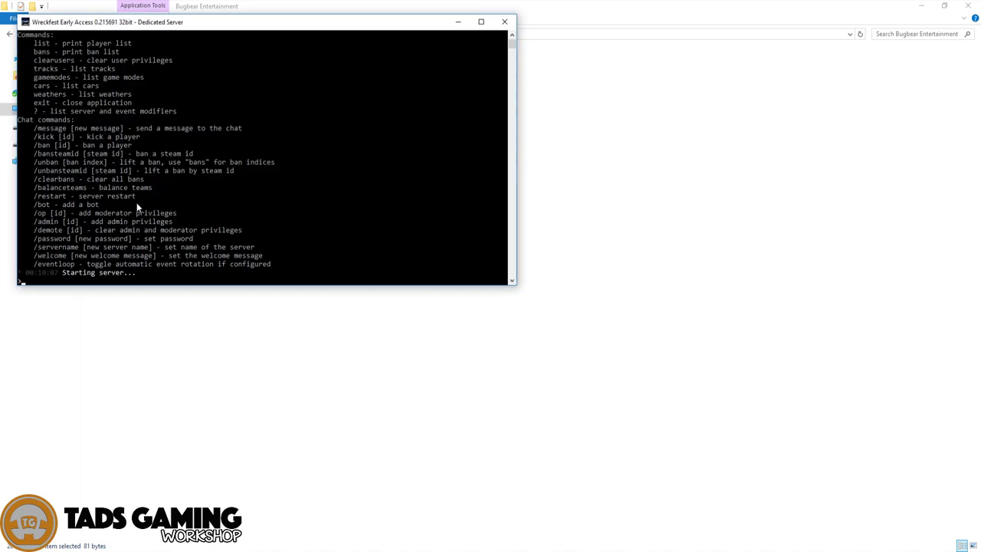
pyautogui.click(108, 281)
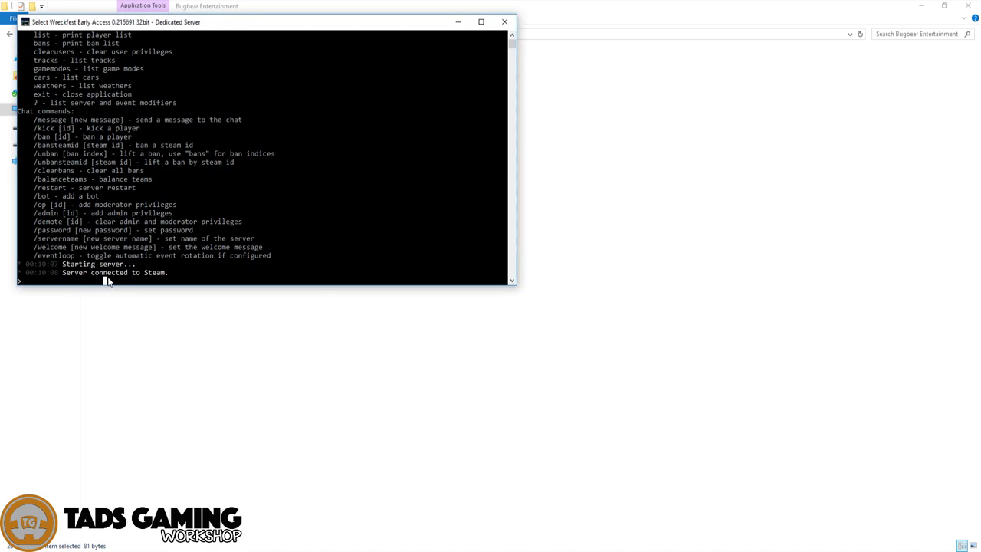
# - Switch to the Wreckfest game, continue past the title screen and open the multiplayer server browser
pyautogui.click(387, 425)
pyautogui.hotkey('alt', 'Tab')
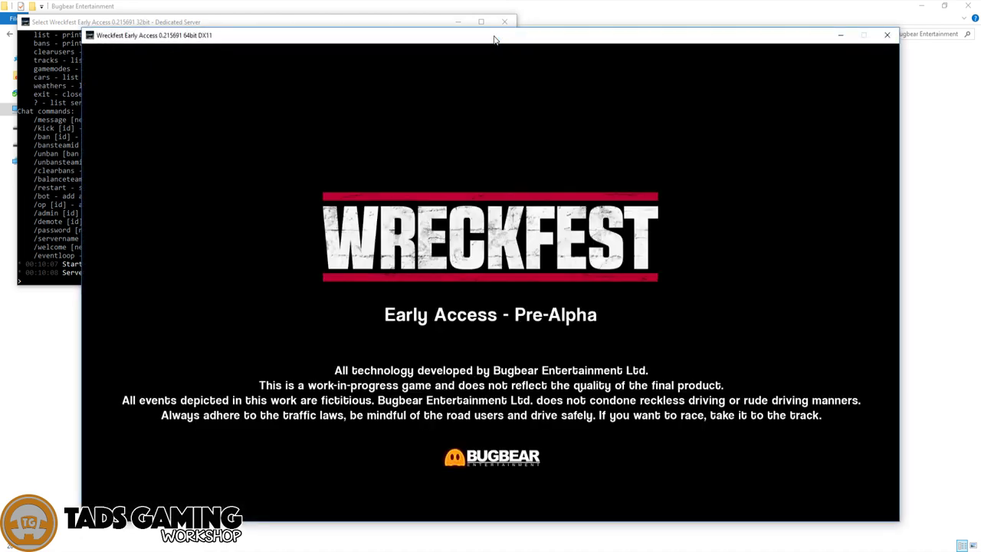
pyautogui.moveTo(494, 39); pyautogui.dragTo(503, 21)
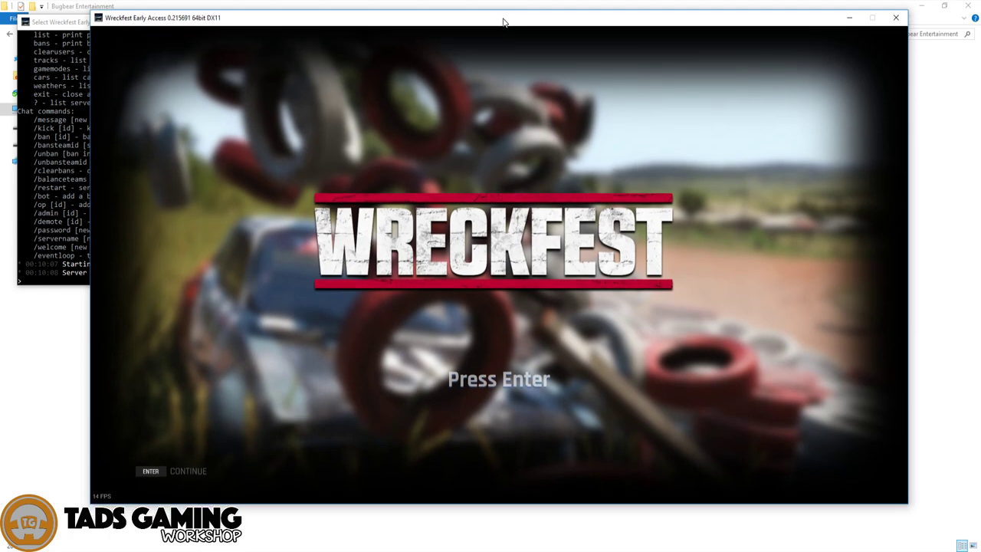
pyautogui.click(526, 406)
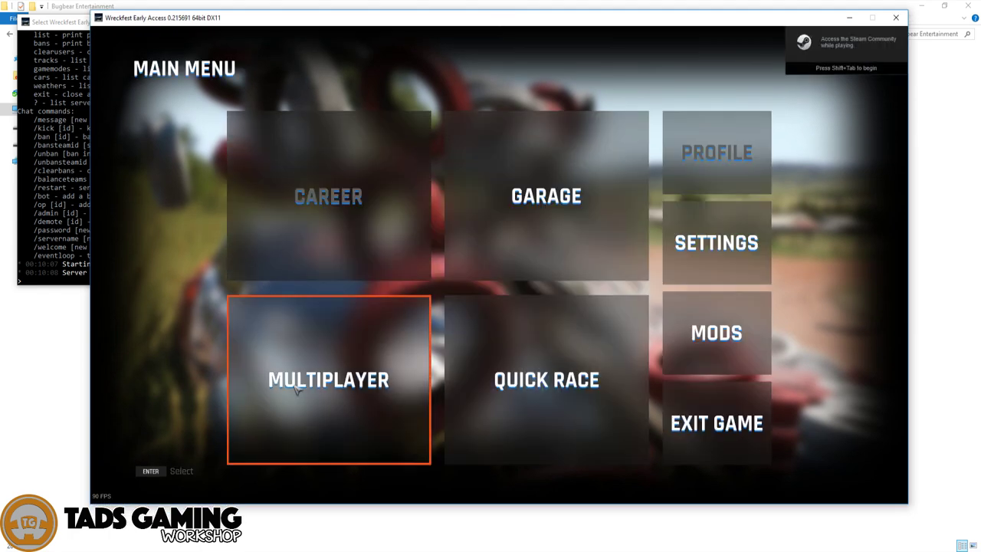
pyautogui.click(299, 391)
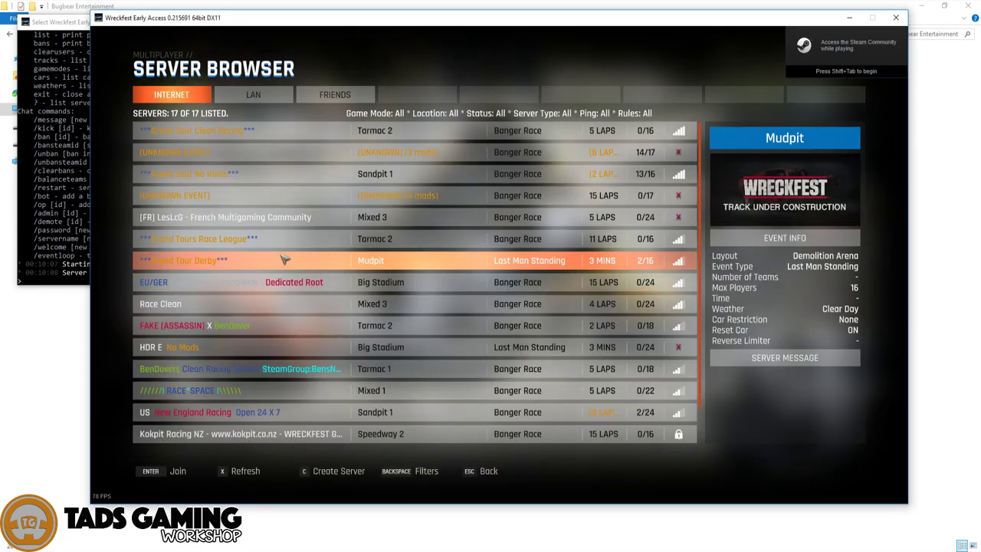
# - Look through the Internet server list for the new server and refresh the list
pyautogui.scroll(-2, 257, 226)
pyautogui.scroll(2, 262, 303)
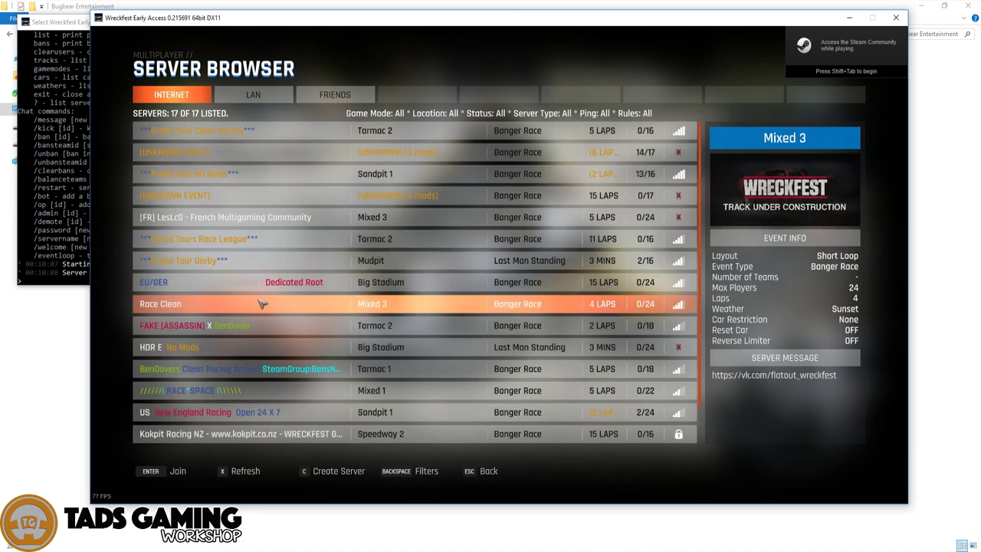
pyautogui.click(247, 471)
pyautogui.click(247, 471)
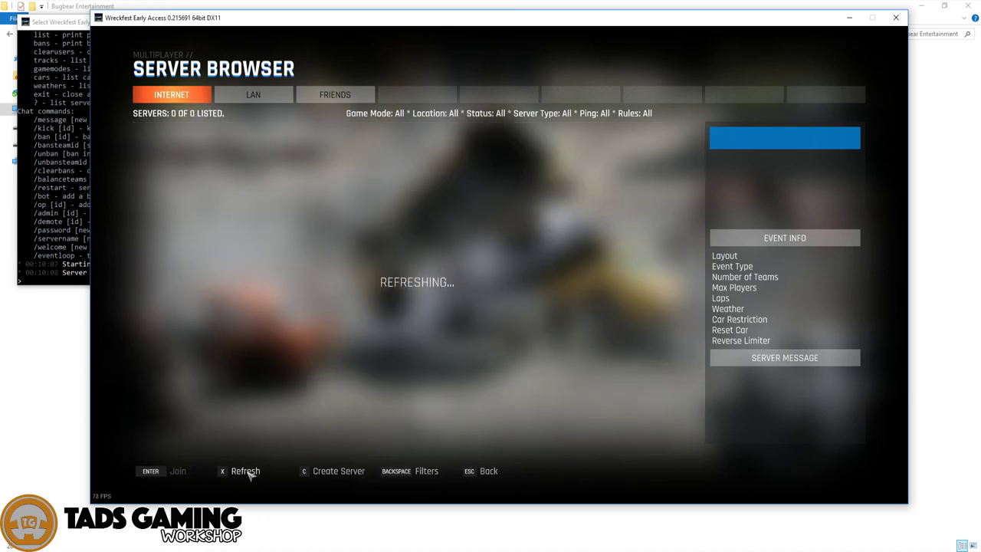
# - Check the LAN list for the TADS Gaming tutorial server, then look through the Internet server list again
pyautogui.click(262, 96)
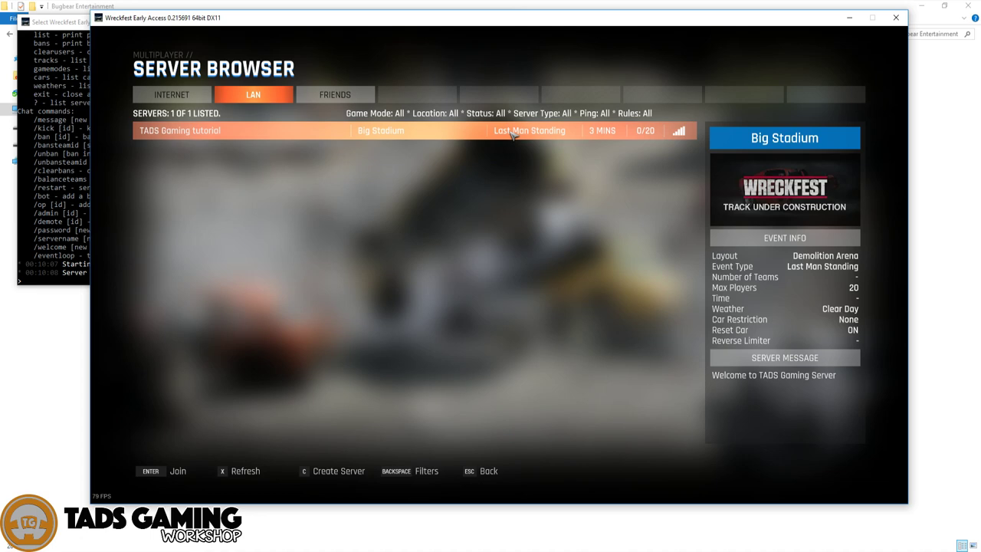
pyautogui.click(171, 95)
pyautogui.scroll(-2, 259, 287)
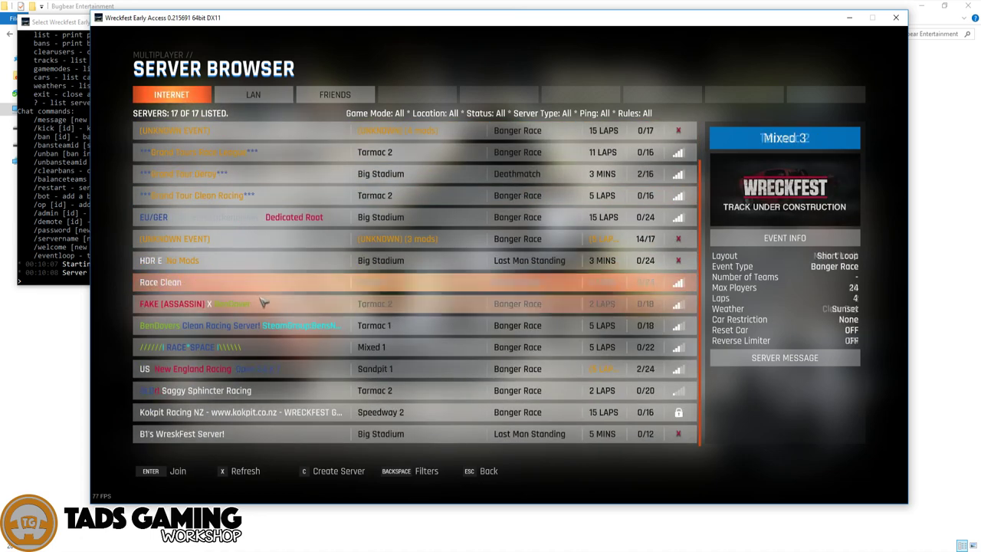
pyautogui.scroll(2, 259, 309)
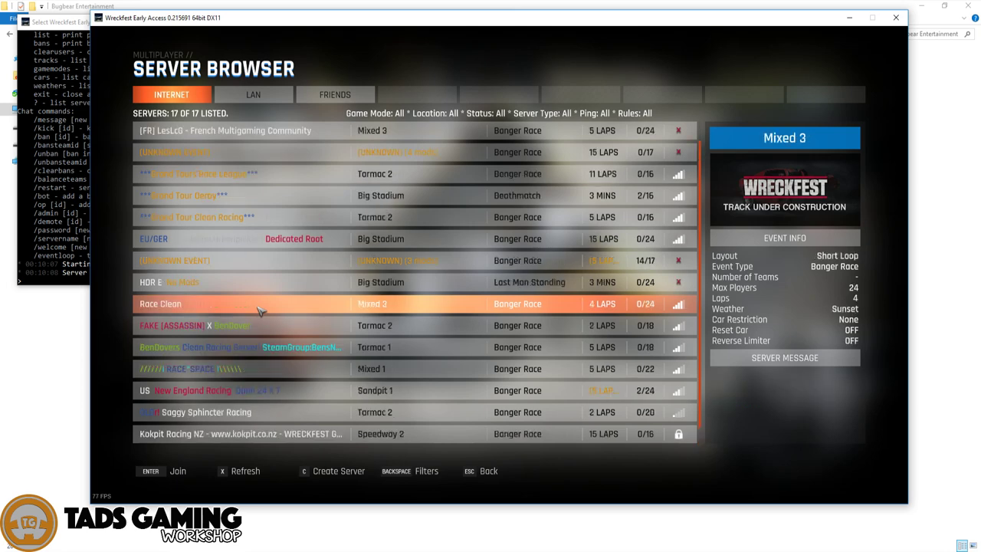
pyautogui.scroll(-2, 259, 310)
pyautogui.scroll(2, 259, 312)
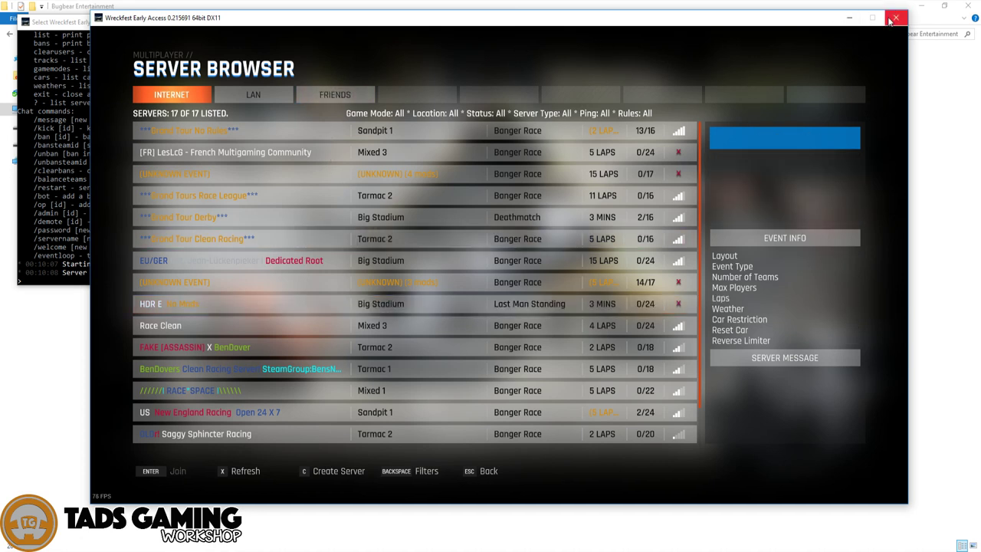
# - Leave the server browser and exit the Wreckfest game, returning to the dedicated server console
pyautogui.press('Escape')
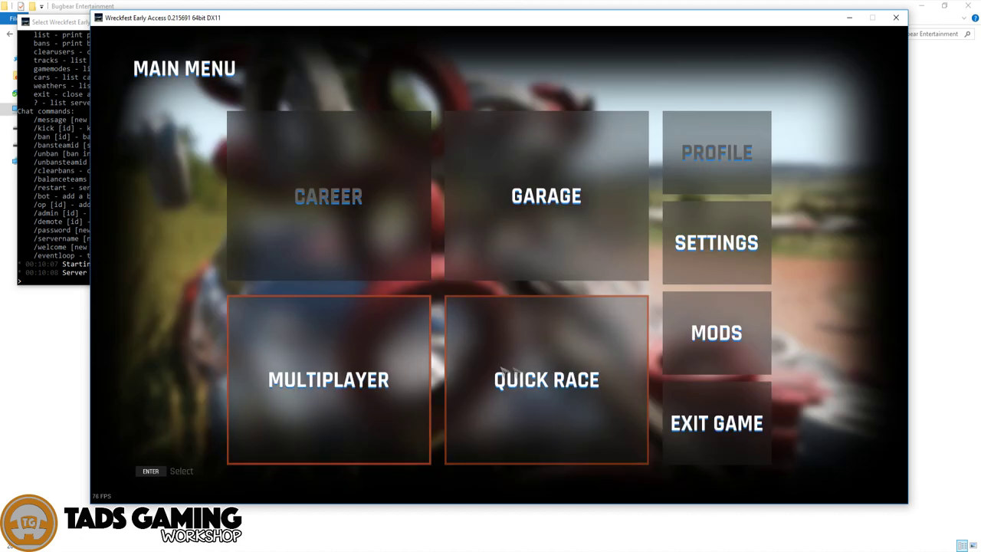
pyautogui.press('Return')
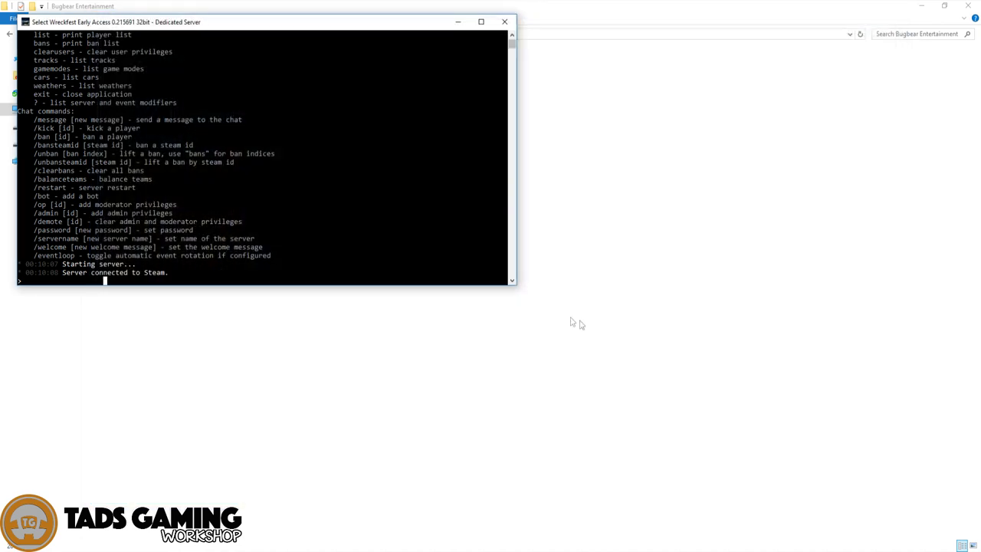
# - Shut down the dedicated server with the exit command and open the server_config file in Notepad++
pyautogui.write('exit')
pyautogui.press('Return')
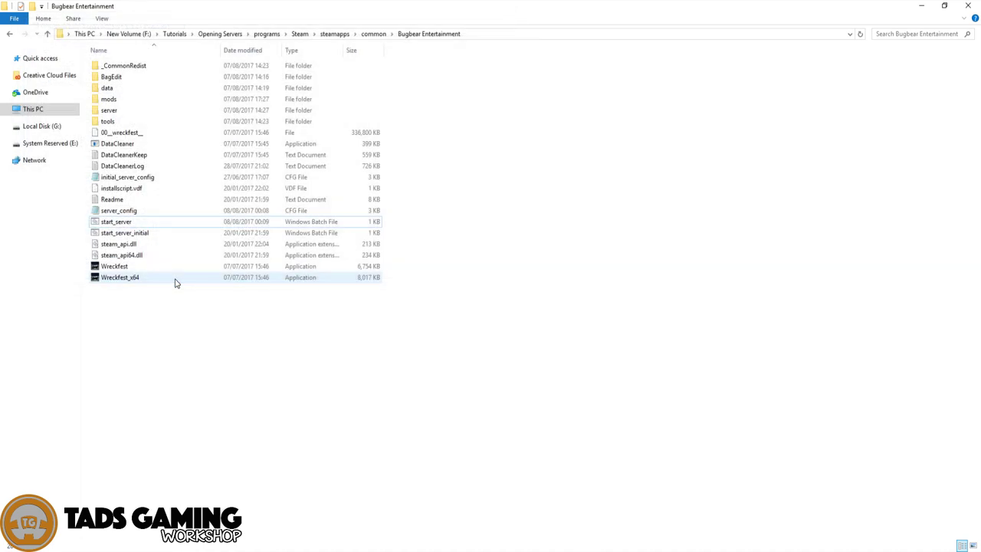
pyautogui.click(117, 213)
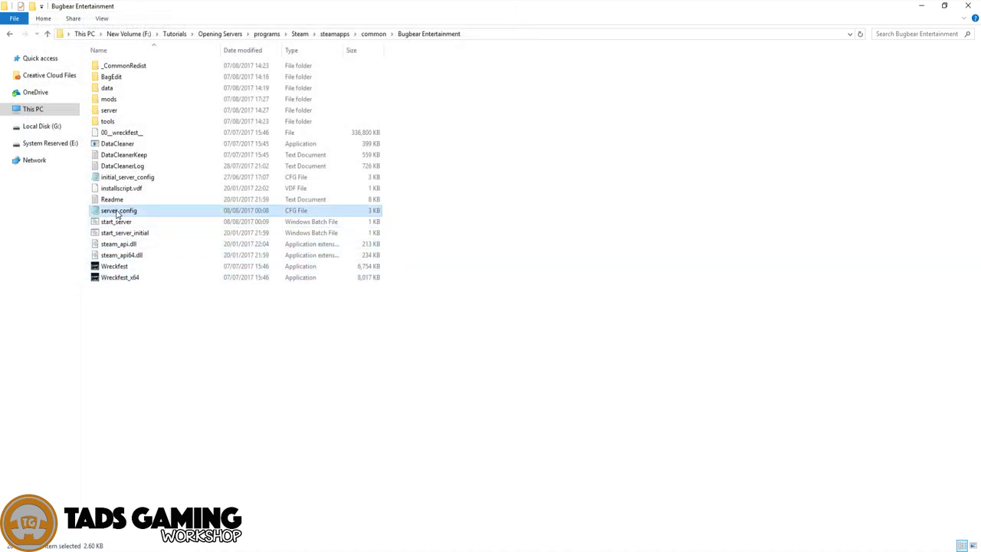
pyautogui.moveTo(119, 215); pyautogui.dragTo(454, 223)
pyautogui.scroll(-2, 452, 230)
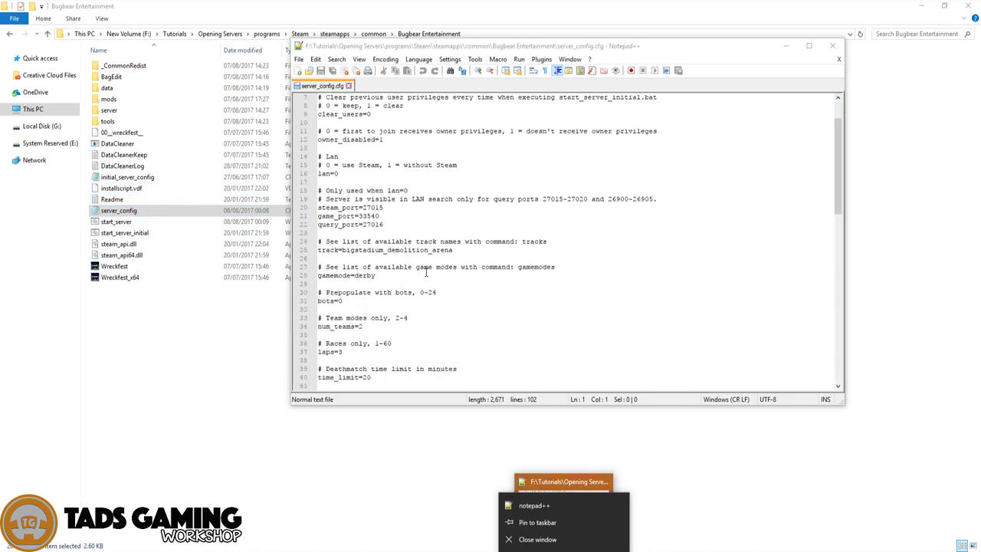
# - Review the steam_port, game_port and query_port settings in server_config, closing the file when finished
pyautogui.click(387, 207)
pyautogui.click(391, 217)
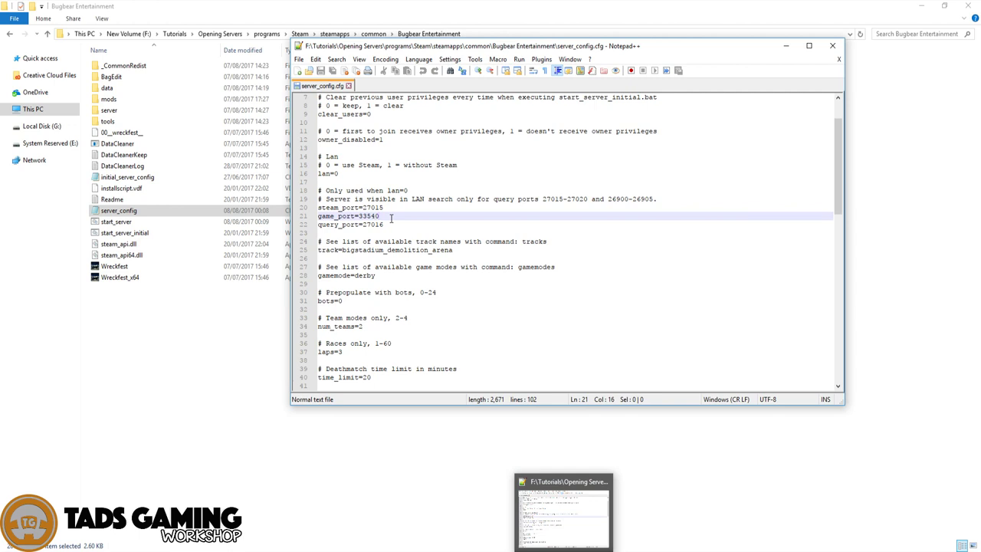
pyautogui.moveTo(388, 207); pyautogui.dragTo(365, 225)
pyautogui.click(391, 240)
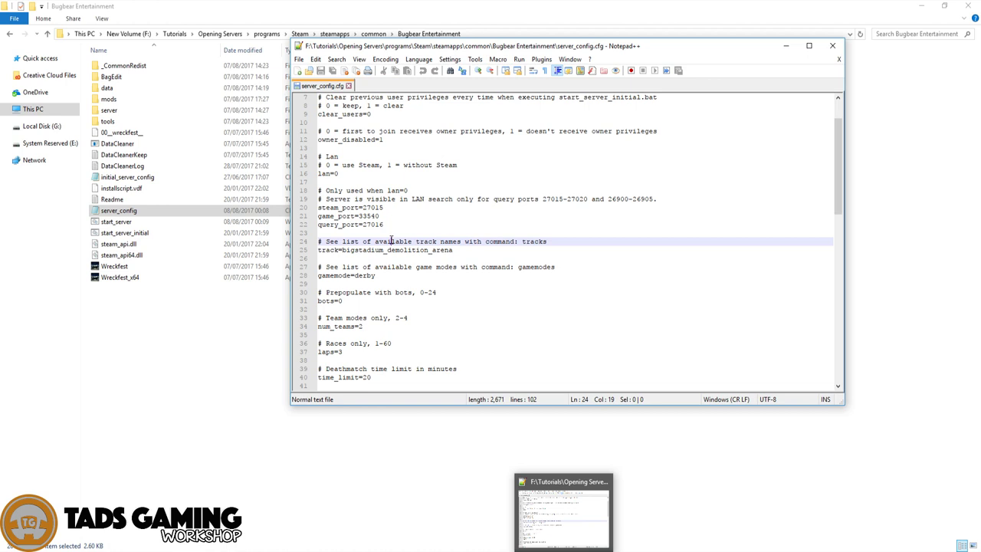
pyautogui.click(386, 215)
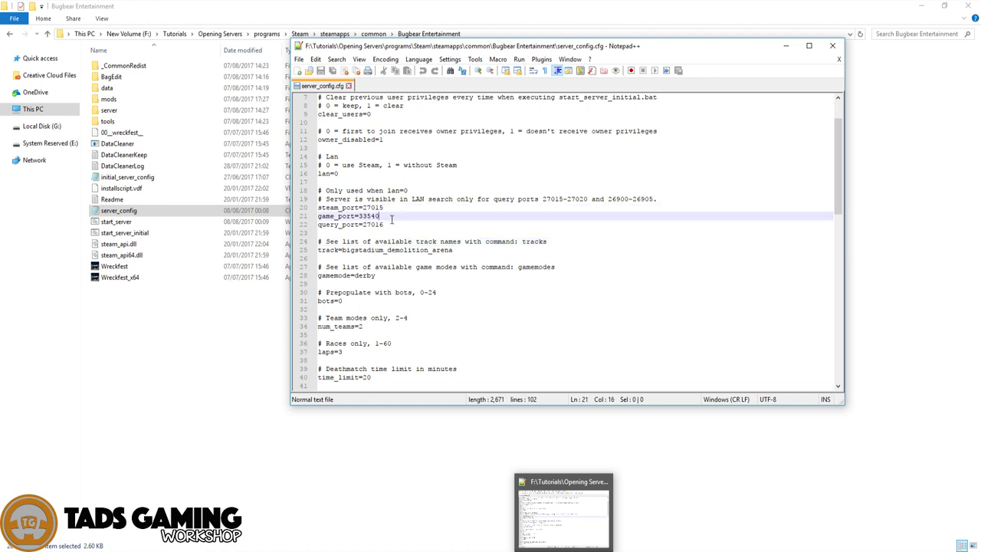
pyautogui.click(387, 224)
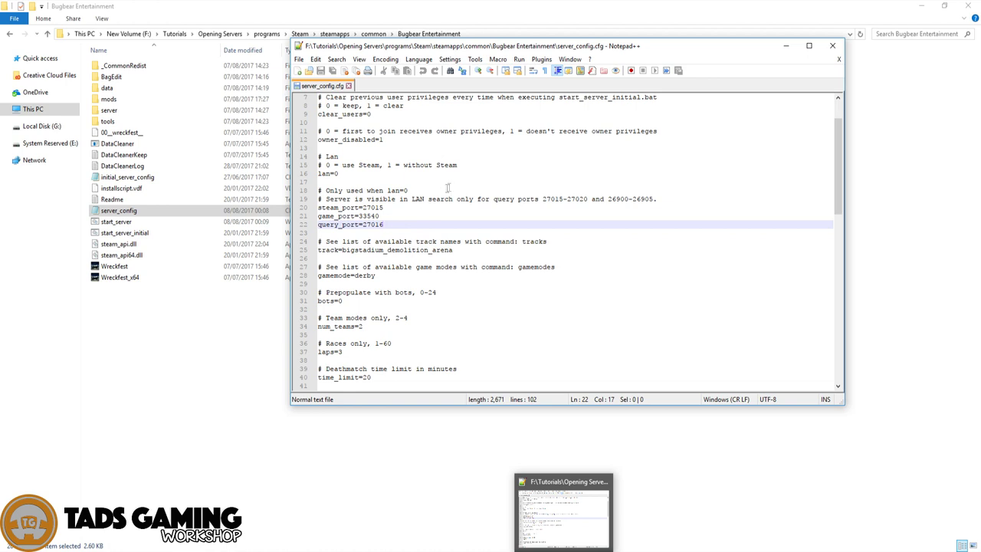
pyautogui.moveTo(721, 53); pyautogui.dragTo(699, 58)
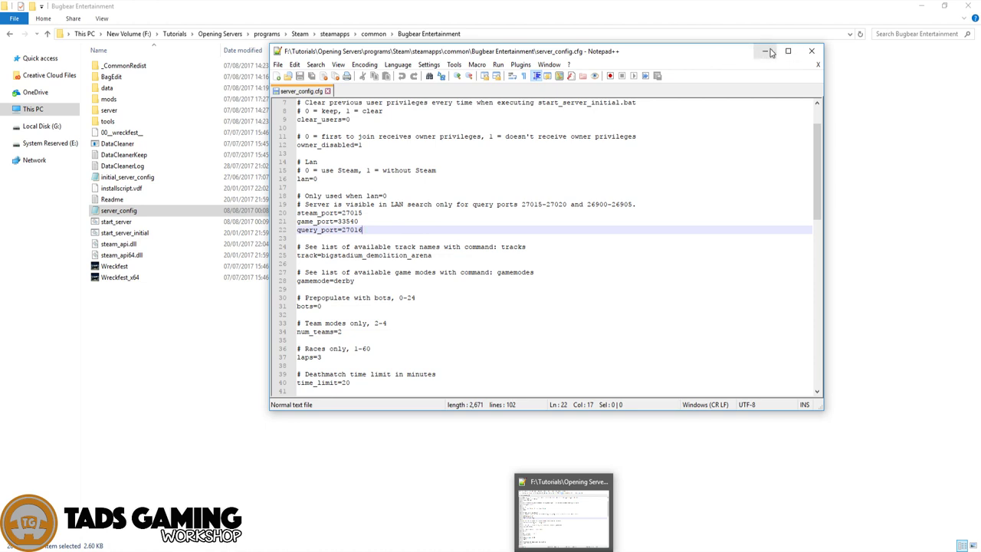
pyautogui.click(327, 91)
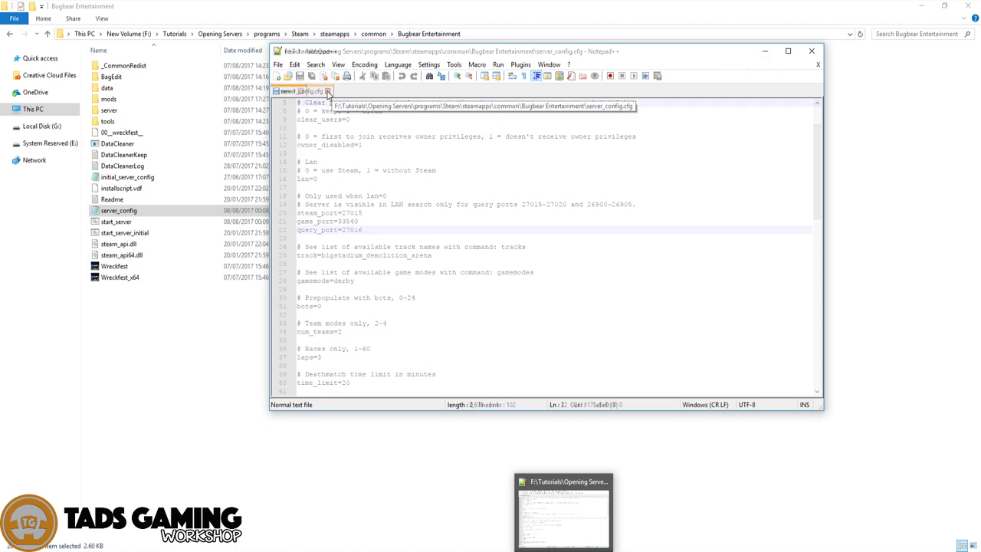
pyautogui.click(764, 50)
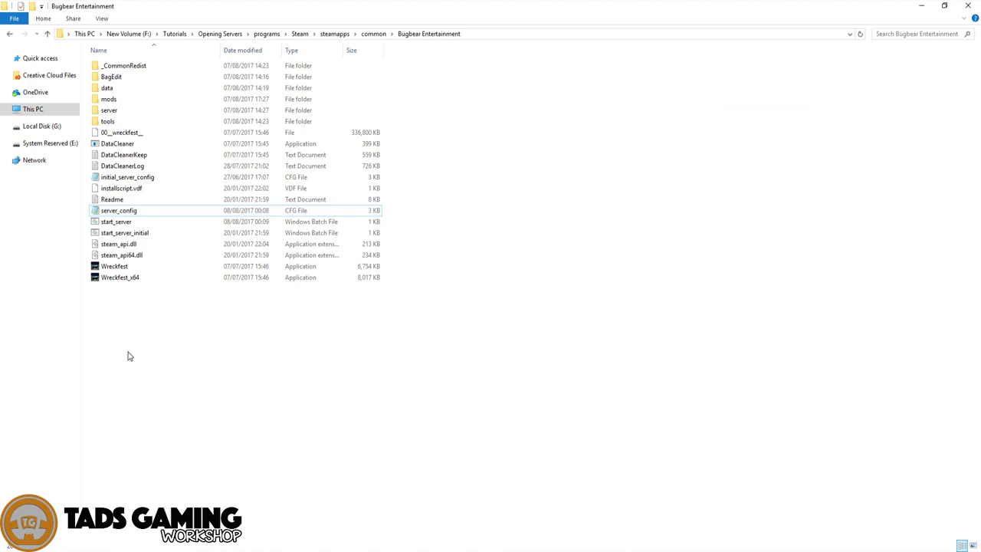
# - Go to the 228380 folder inside the content folder of steamapps' workshop directory
pyautogui.click(335, 36)
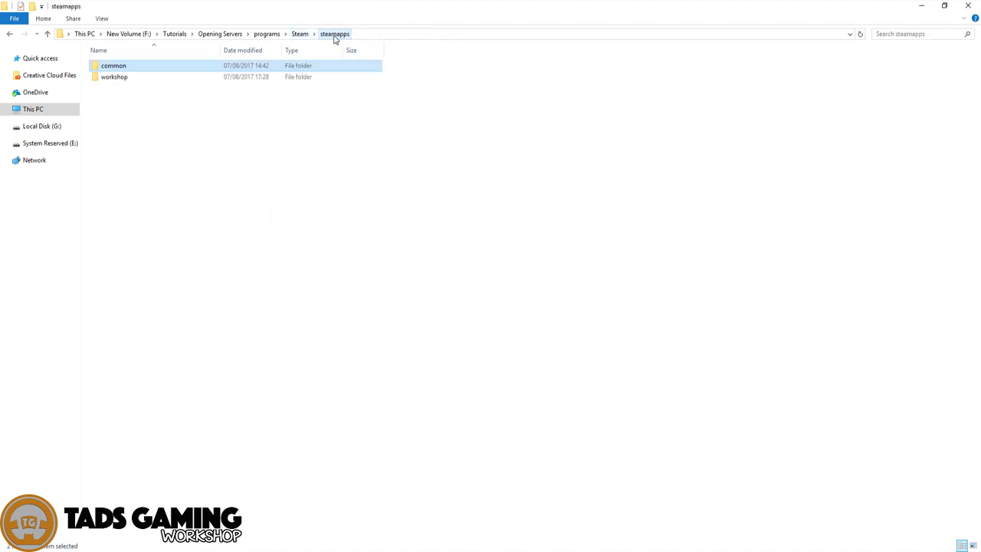
pyautogui.click(118, 80)
pyautogui.doubleClick(118, 80)
pyautogui.doubleClick(115, 68)
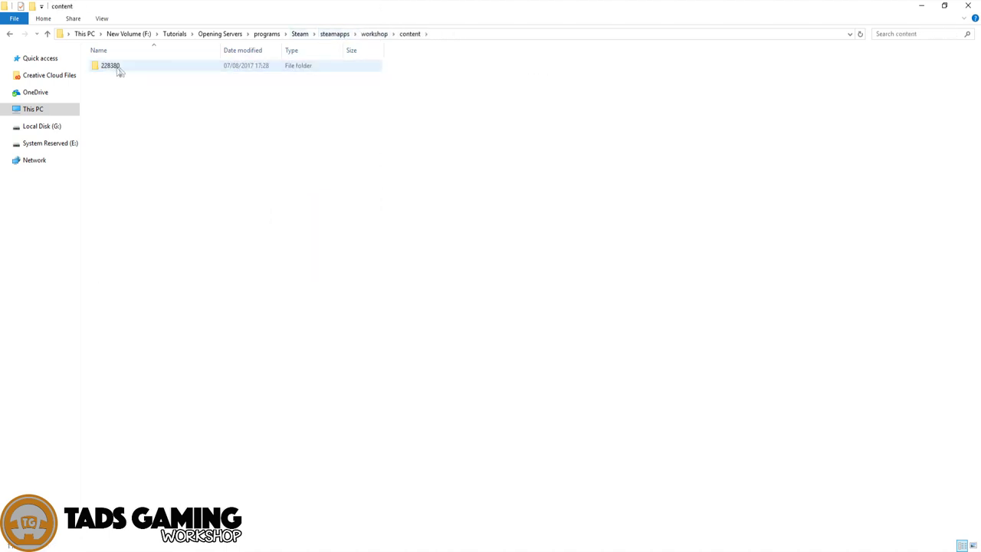
pyautogui.doubleClick(118, 68)
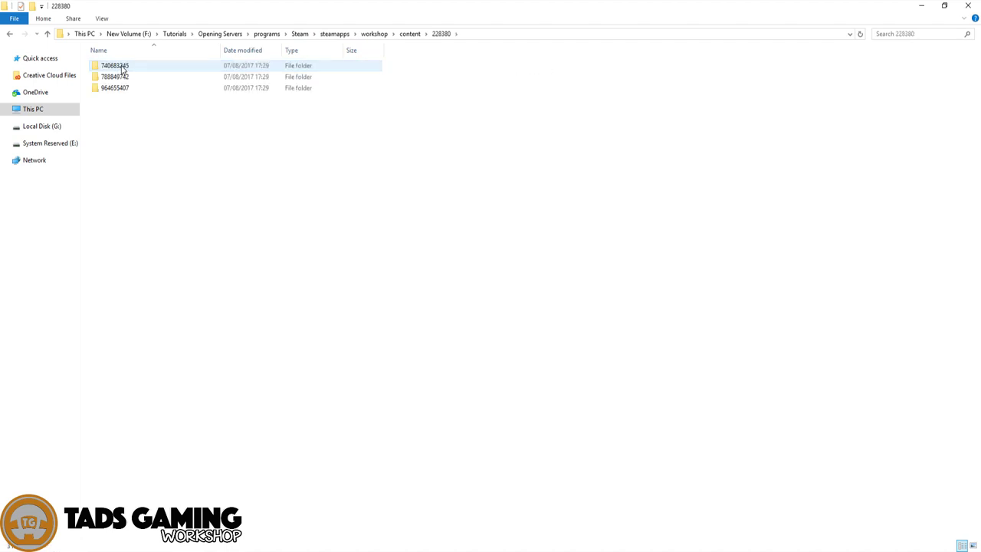
# - Examine the three downloaded mod folders, looking inside 740683245 and returning to the 228380 folder
pyautogui.click(123, 67)
pyautogui.click(115, 88)
pyautogui.click(116, 78)
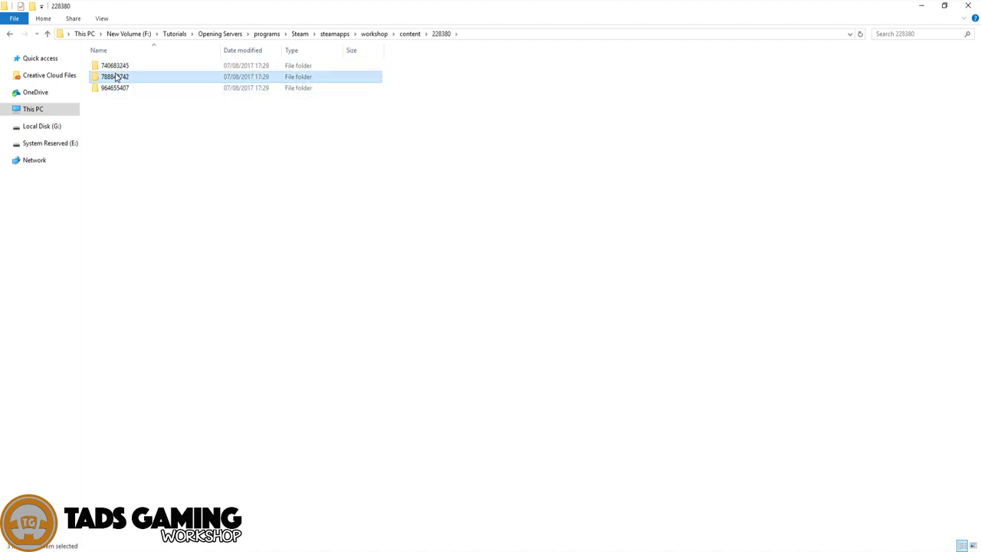
pyautogui.click(121, 105)
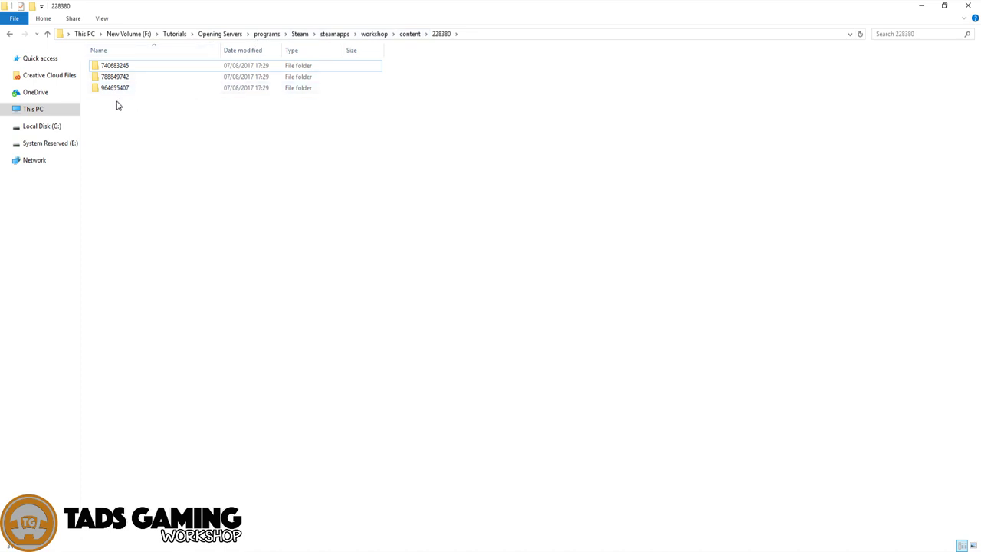
pyautogui.doubleClick(120, 67)
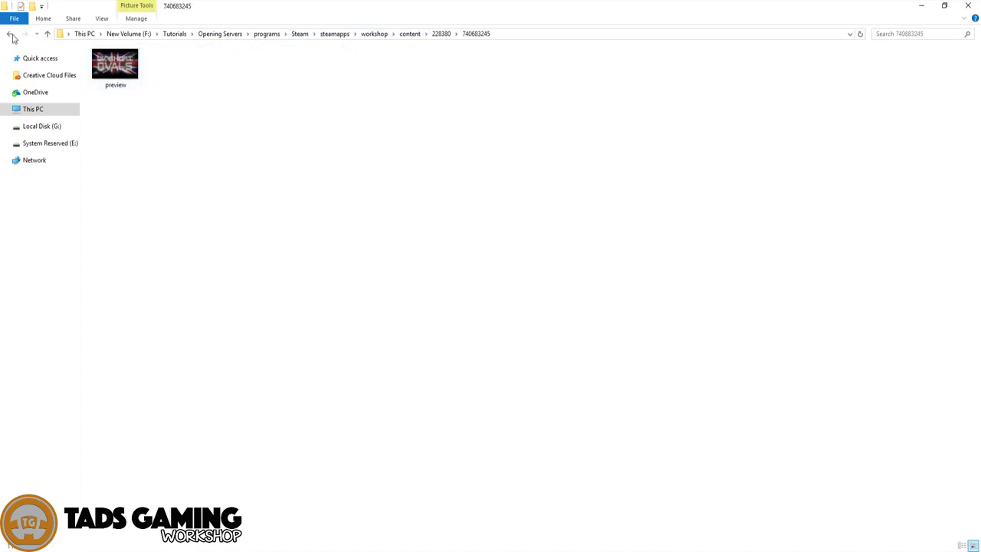
pyautogui.click(9, 34)
# - Copy all three workshop mod folders from the 228380 folder
pyautogui.moveTo(142, 121); pyautogui.dragTo(118, 79)
pyautogui.rightClick(118, 78)
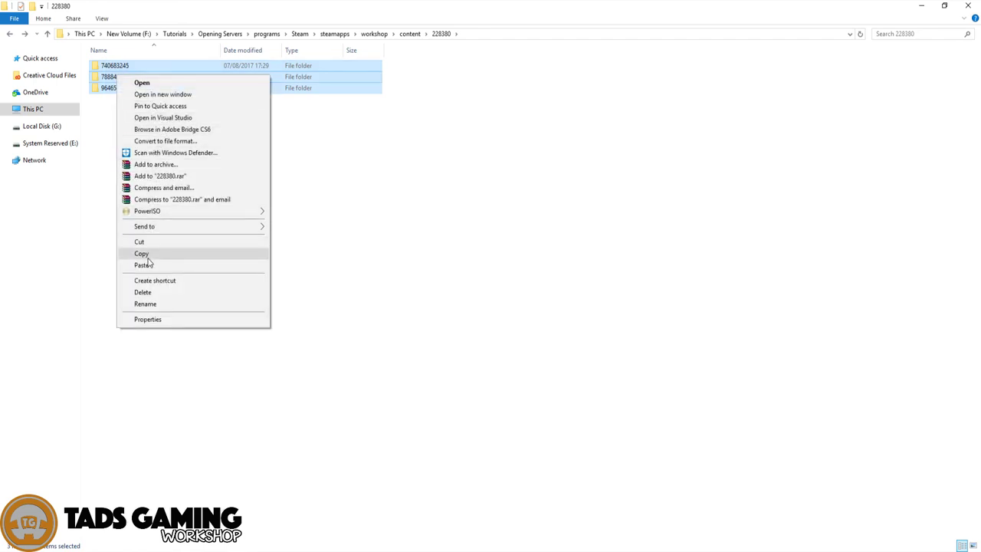
pyautogui.click(145, 255)
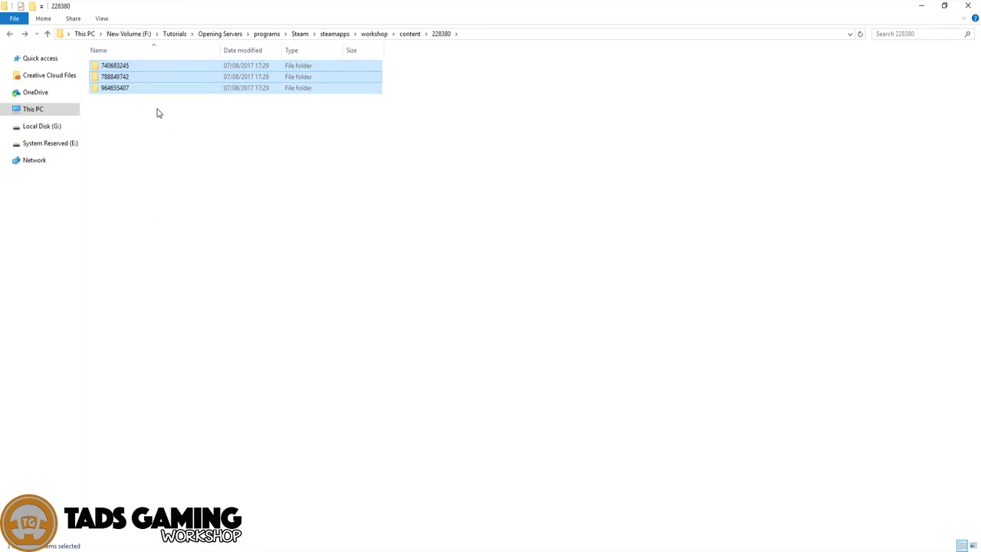
# - Paste the copied mod folders into the mods folder of Bugbear Entertainment under steamapps' common directory
pyautogui.click(299, 33)
pyautogui.click(120, 69)
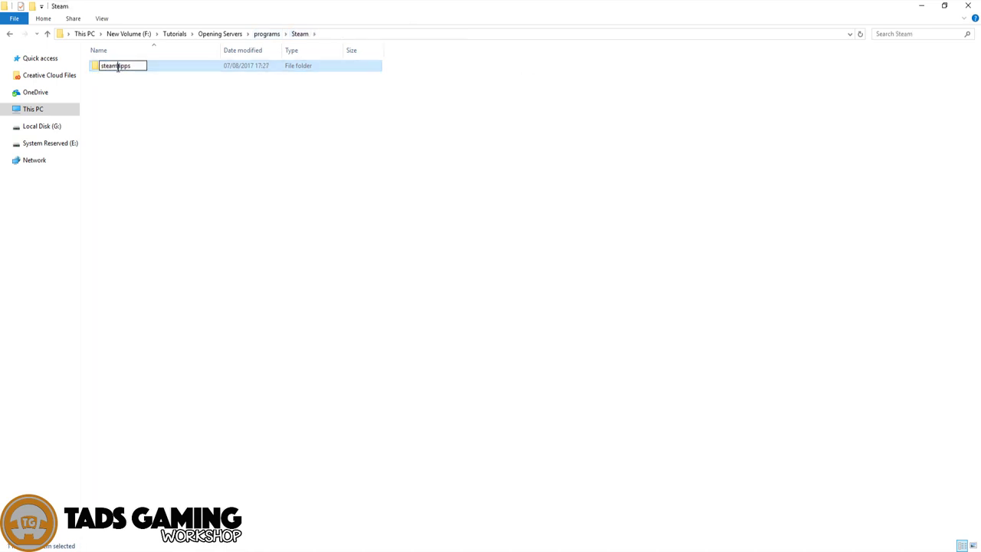
pyautogui.click(116, 77)
pyautogui.doubleClick(115, 67)
pyautogui.doubleClick(116, 67)
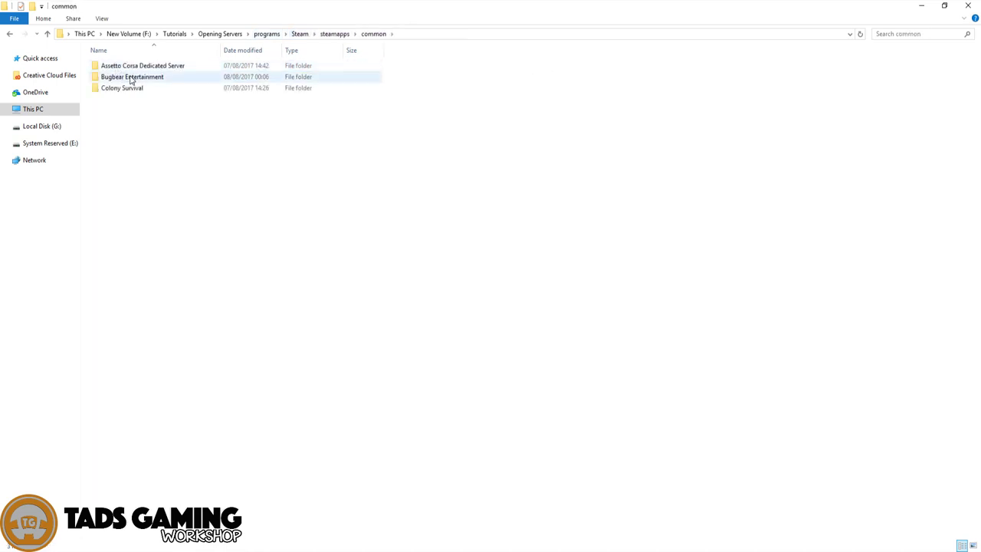
pyautogui.doubleClick(126, 78)
pyautogui.click(112, 101)
pyautogui.doubleClick(112, 101)
pyautogui.rightClick(137, 140)
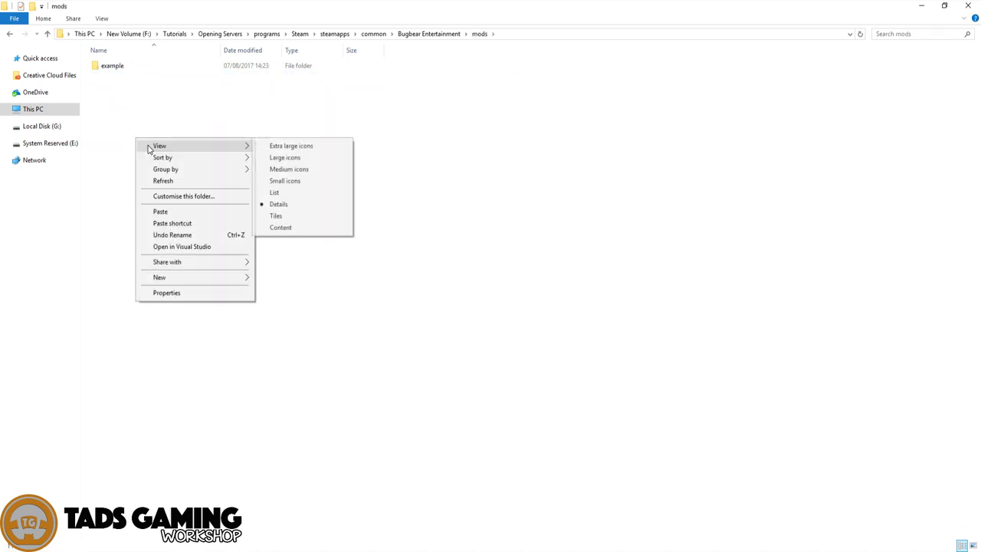
pyautogui.click(161, 212)
pyautogui.click(149, 198)
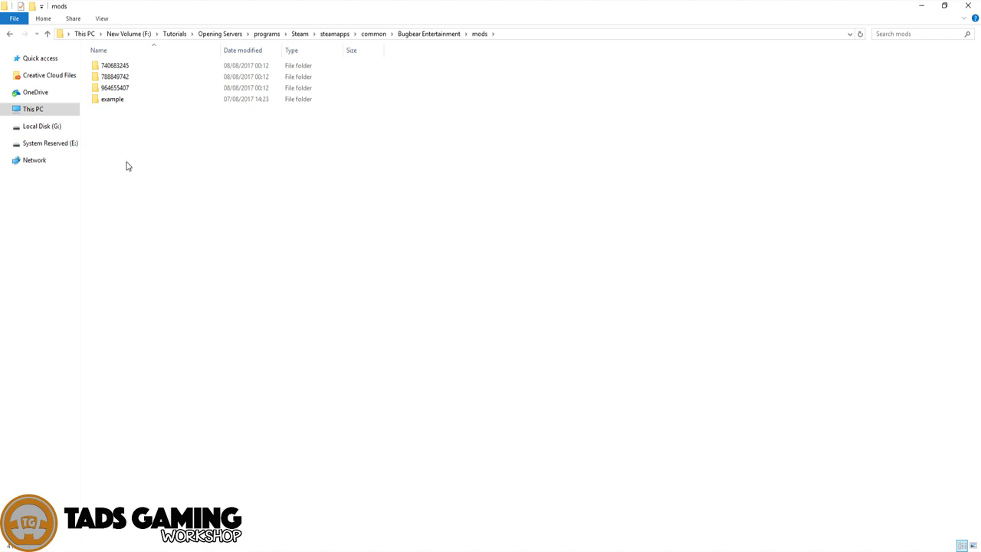
# - Rename the mod folder 788849742 as 1
pyautogui.click(119, 80)
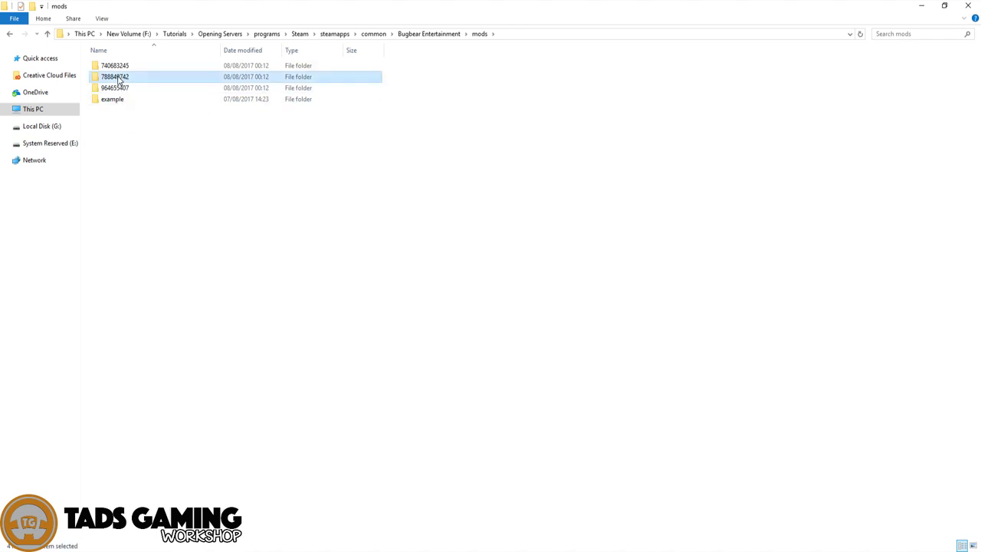
pyautogui.click(120, 79)
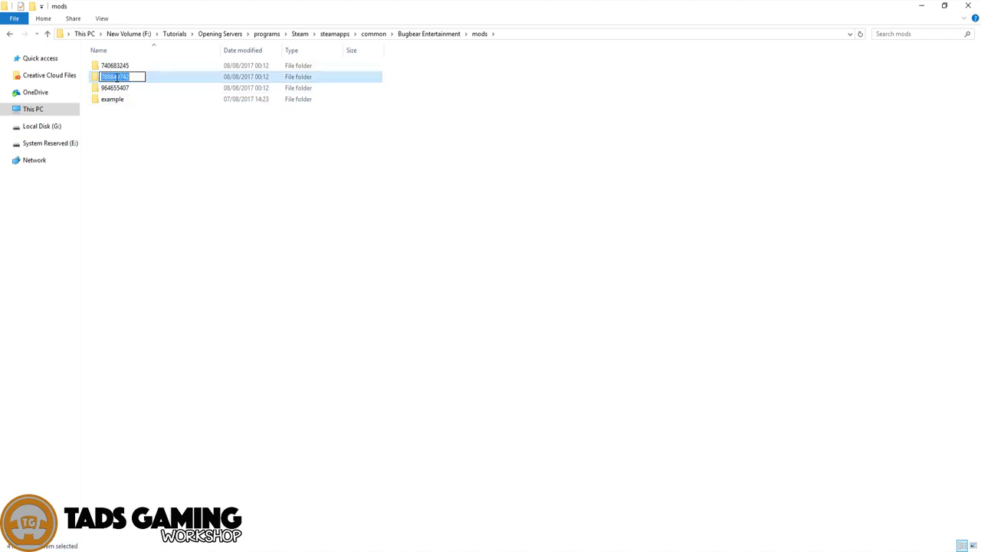
pyautogui.write('1')
pyautogui.press('Return')
pyautogui.click(140, 153)
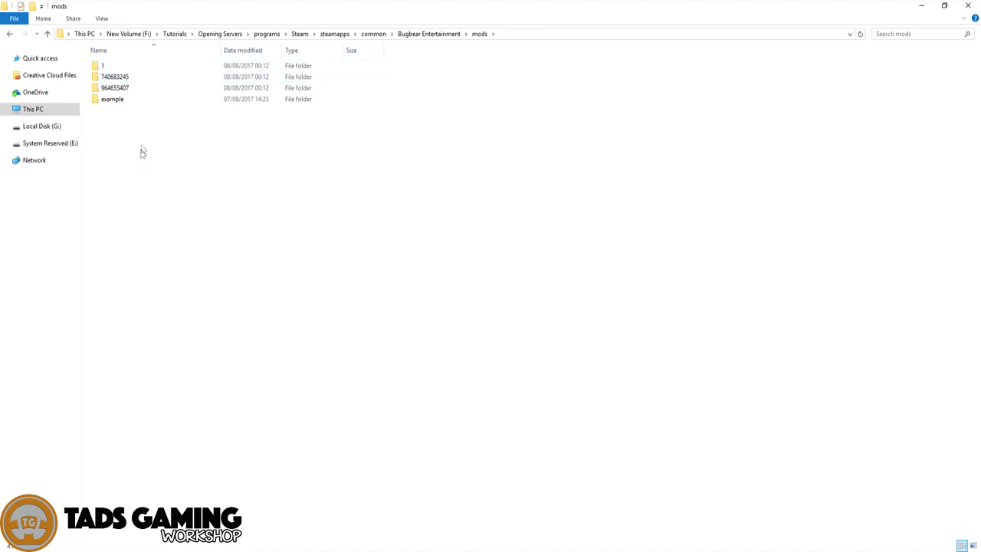
# - Rename the mod folder 964655407 as 2
pyautogui.click(121, 89)
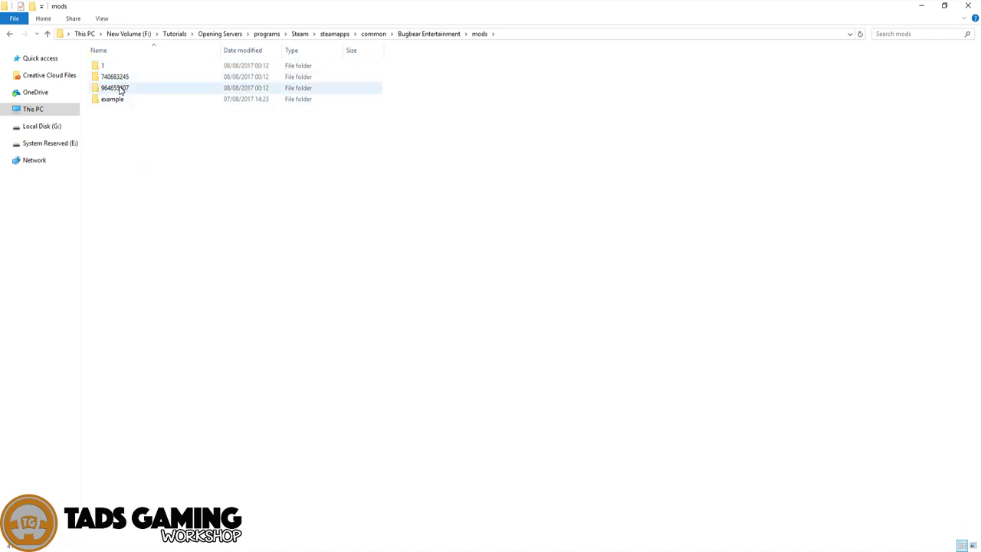
pyautogui.click(120, 90)
pyautogui.press('F2')
pyautogui.write('2')
pyautogui.press('Return')
# - Rename the mod folder 740683245 as 3
pyautogui.click(118, 91)
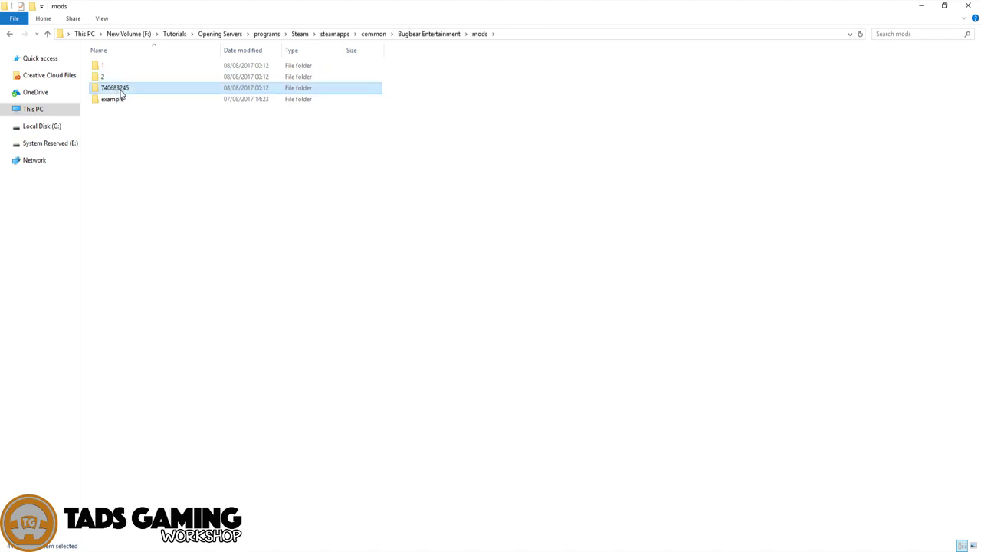
pyautogui.press('F2')
pyautogui.write('3')
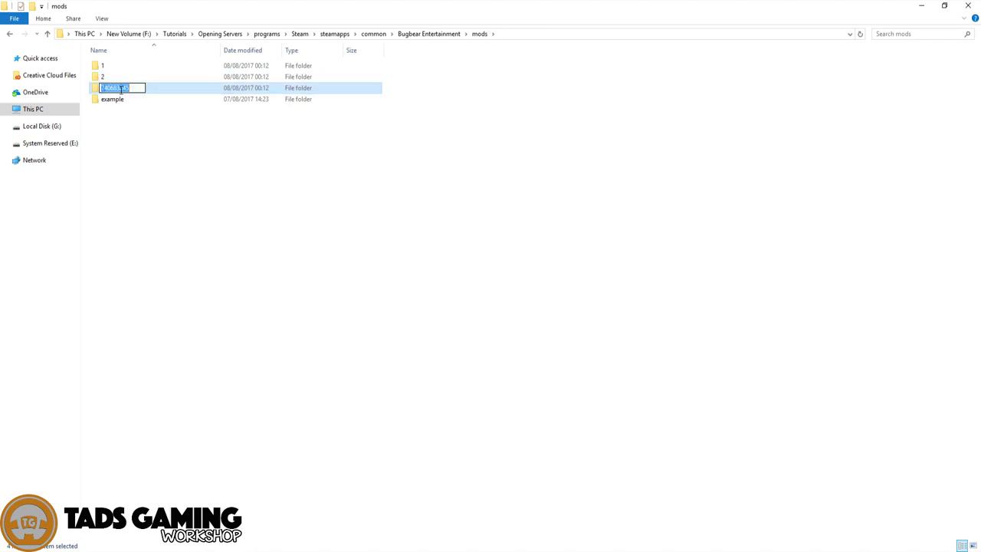
pyautogui.press('Return')
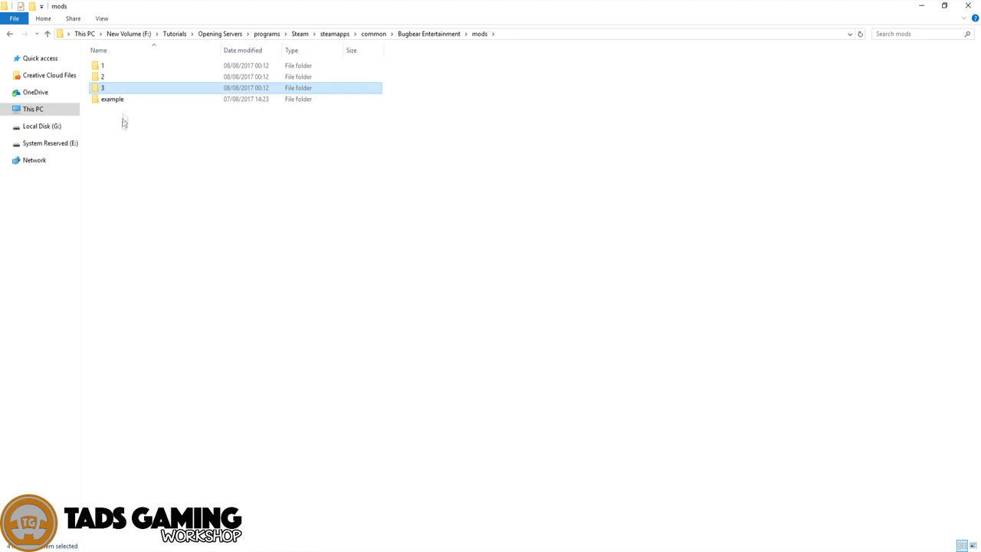
pyautogui.click(132, 148)
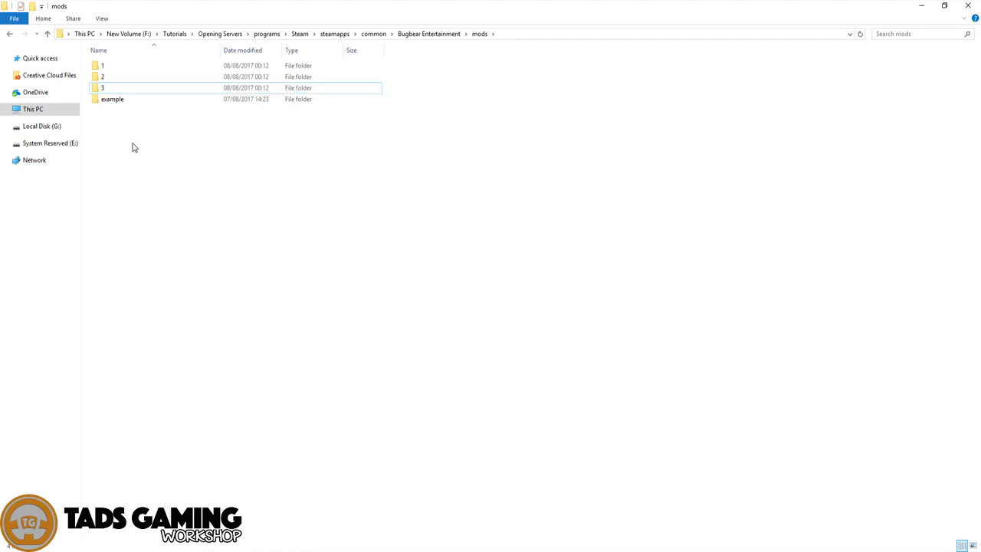
# - Reopen server_config from the Bugbear Entertainment folder in Notepad++ and uncomment the mods line by removing its leading #
pyautogui.click(9, 33)
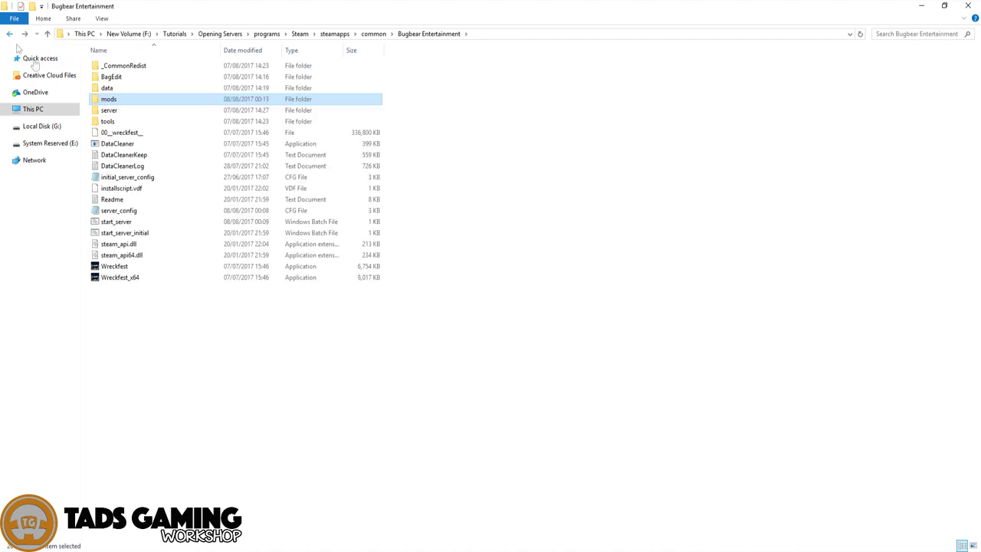
pyautogui.click(121, 212)
pyautogui.moveTo(115, 210); pyautogui.dragTo(402, 162)
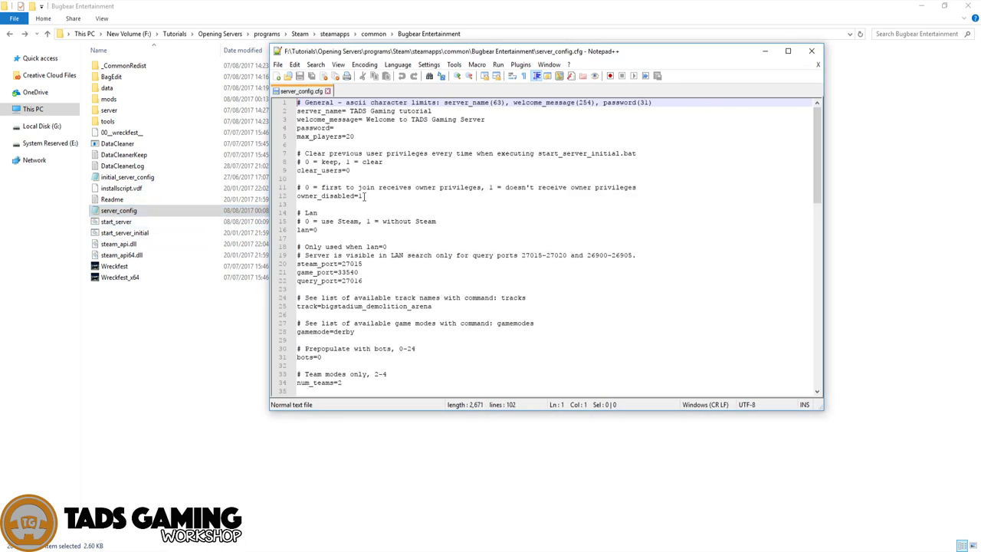
pyautogui.scroll(-11, 390, 285)
pyautogui.scroll(-4, 344, 311)
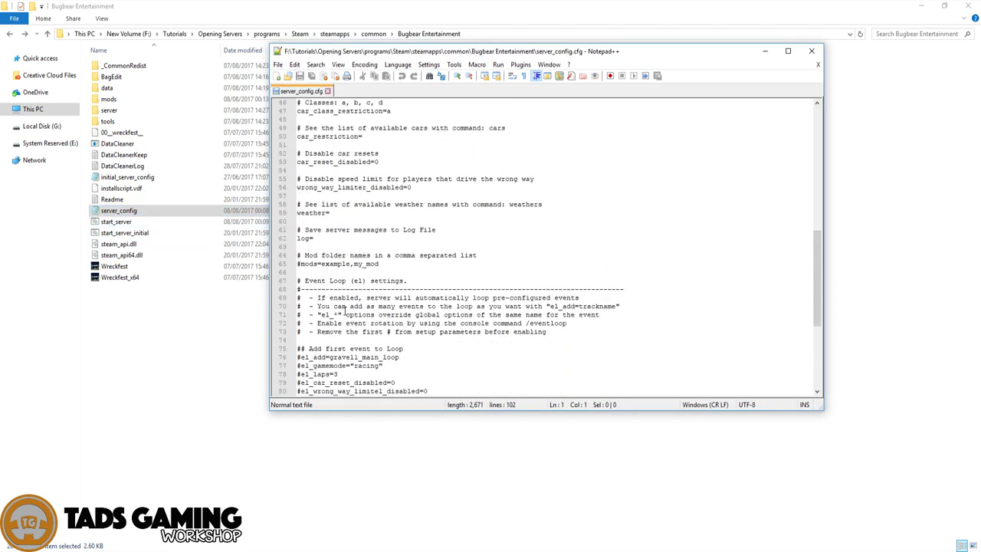
pyautogui.click(347, 264)
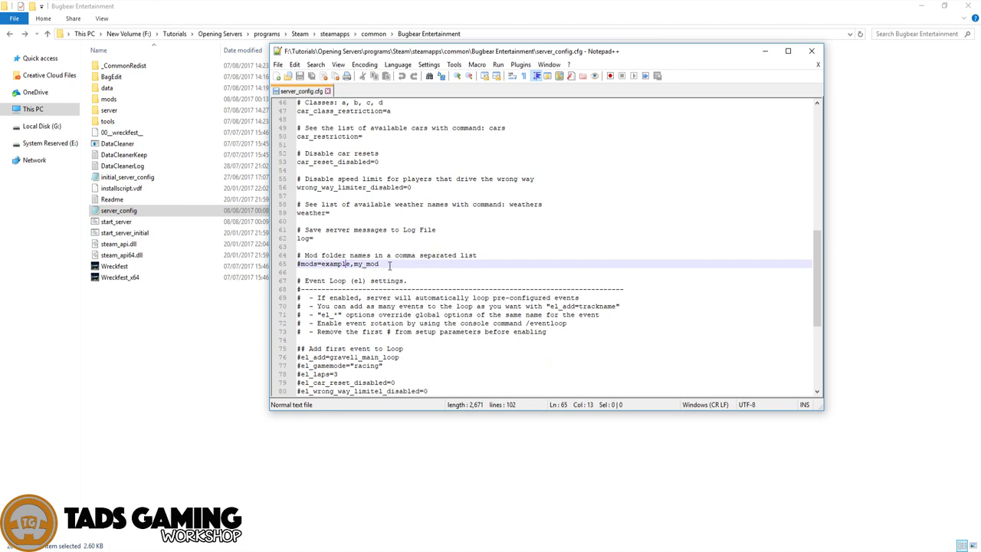
pyautogui.moveTo(379, 264); pyautogui.dragTo(286, 268)
pyautogui.click(377, 266)
pyautogui.click(302, 264)
pyautogui.press('BackSpace')
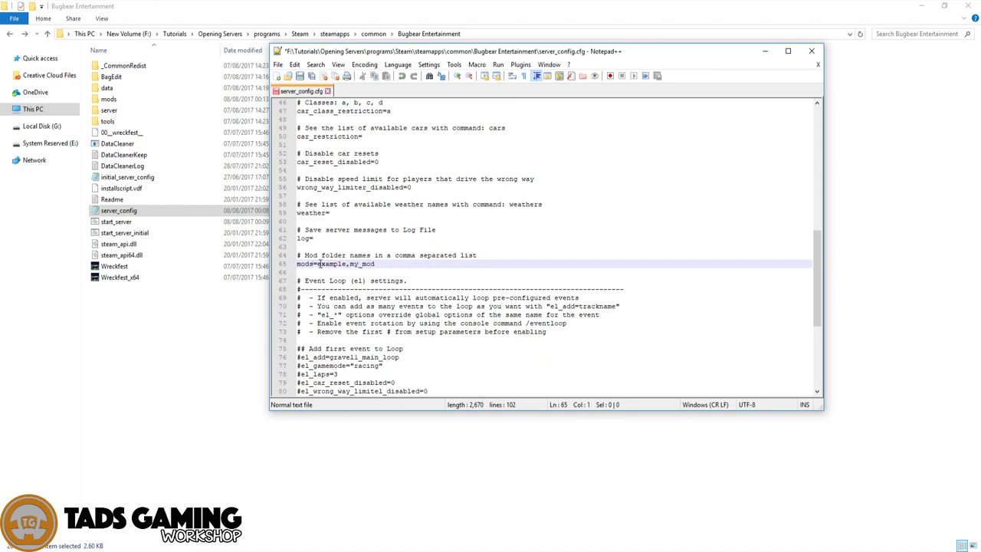
# - Set the mods value to 1,2,3 in place of the example names and save server_config
pyautogui.moveTo(376, 265); pyautogui.dragTo(319, 268)
pyautogui.press('BackSpace')
pyautogui.write('1,2,3')
pyautogui.click(278, 64)
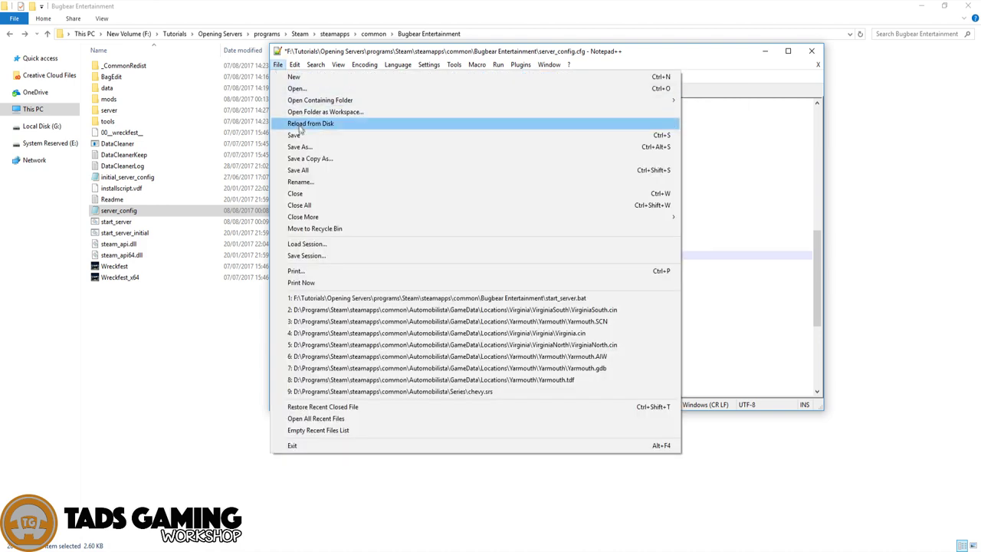
pyautogui.click(299, 135)
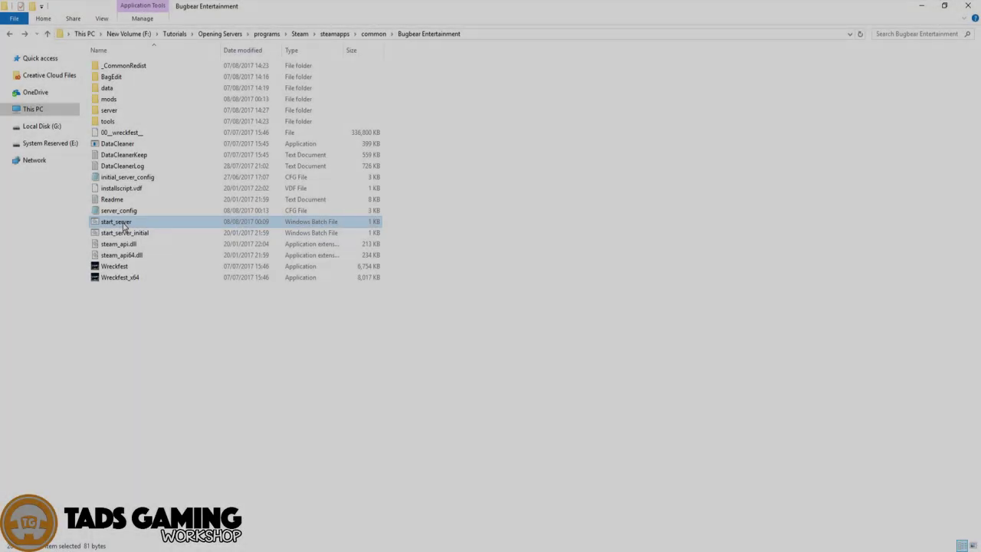
# - Launch the dedicated server with start_server and run the ? command to list server and event modifiers
pyautogui.doubleClick(123, 222)
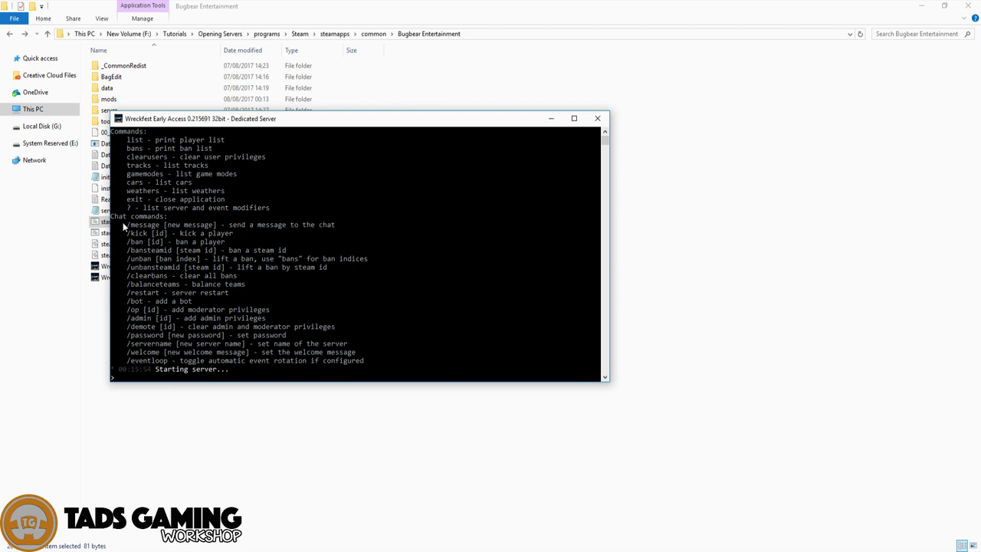
pyautogui.write('?')
pyautogui.press('Return')
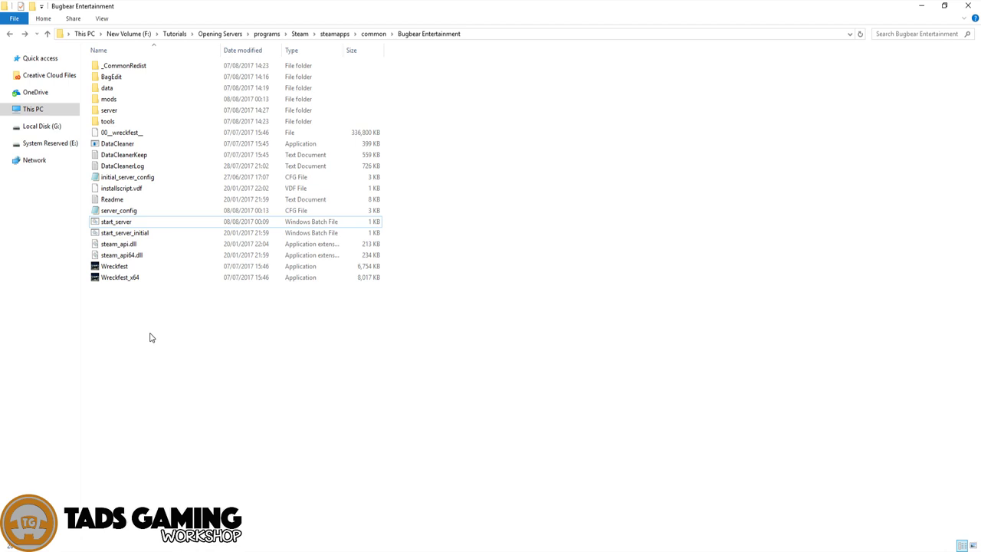
pyautogui.click(126, 276)
pyautogui.click(121, 258)
pyautogui.click(119, 244)
pyautogui.click(122, 232)
pyautogui.click(117, 222)
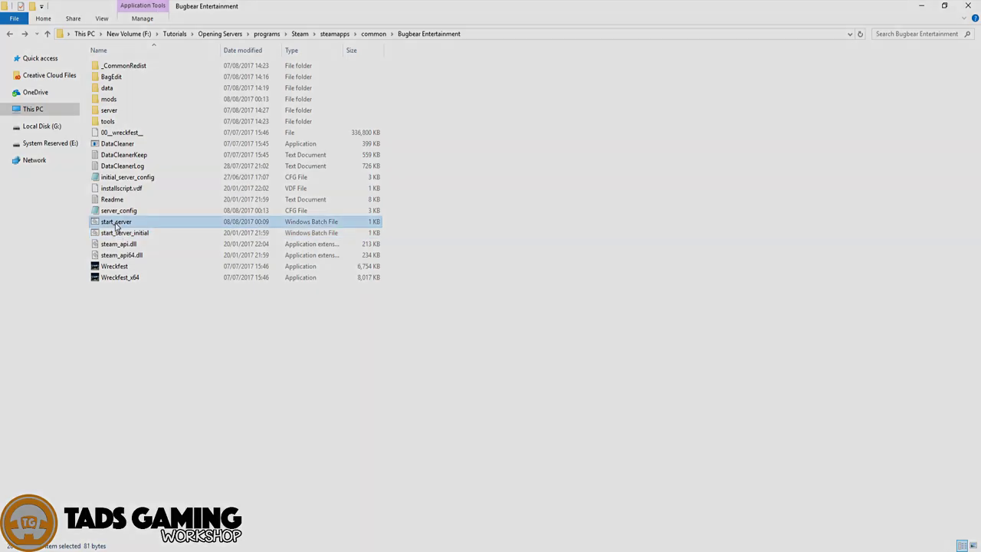